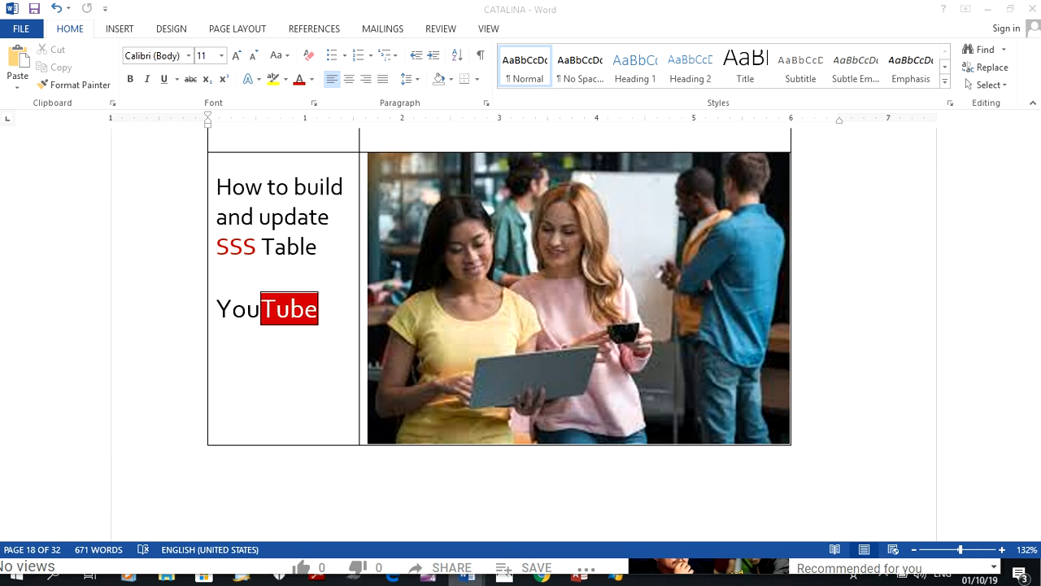
Switch to the Access payroll database and open the individual entry form
key("alt+Tab")
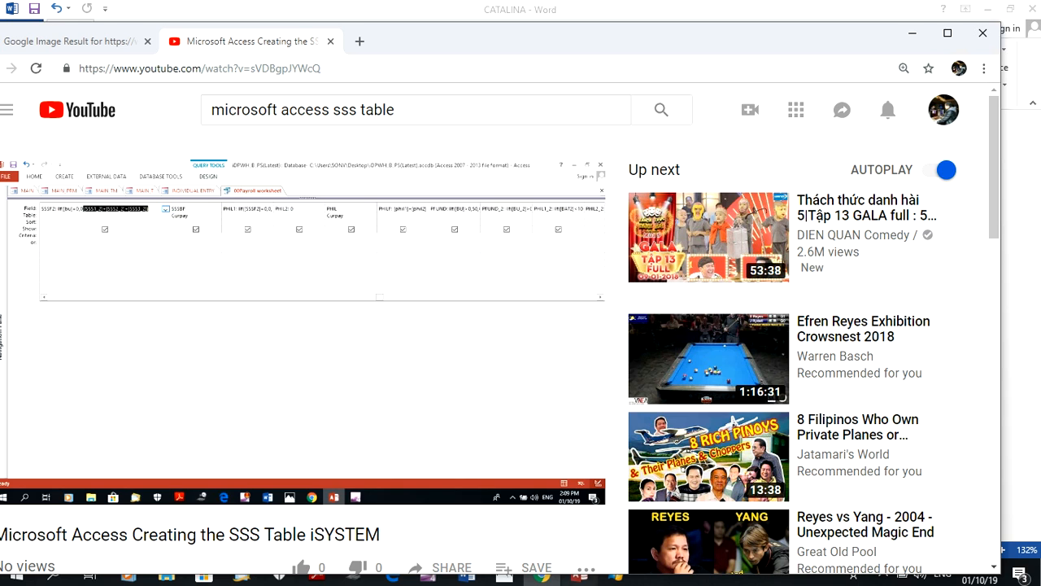
key("alt+Tab")
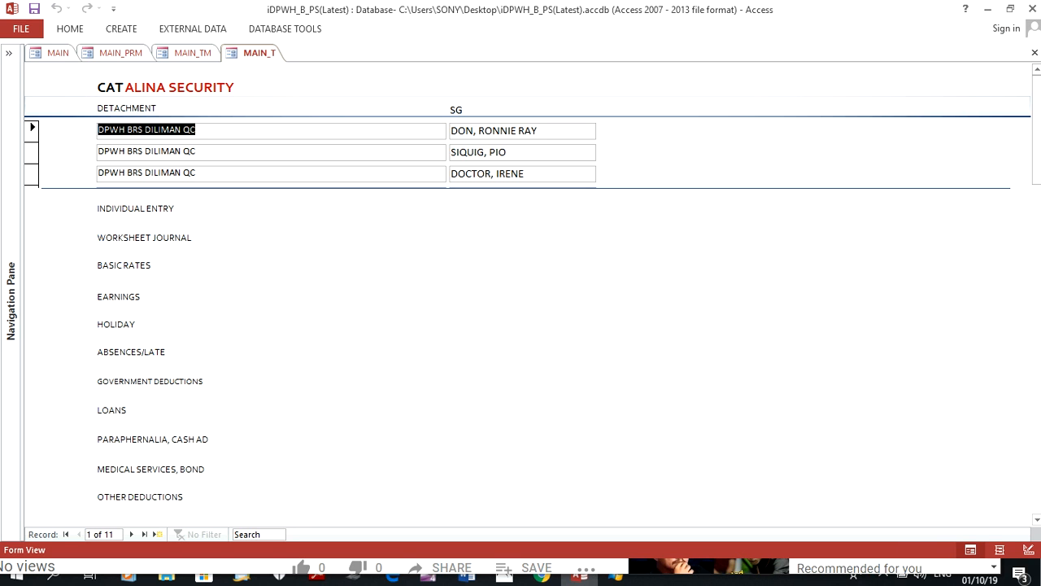
left_click(154, 209)
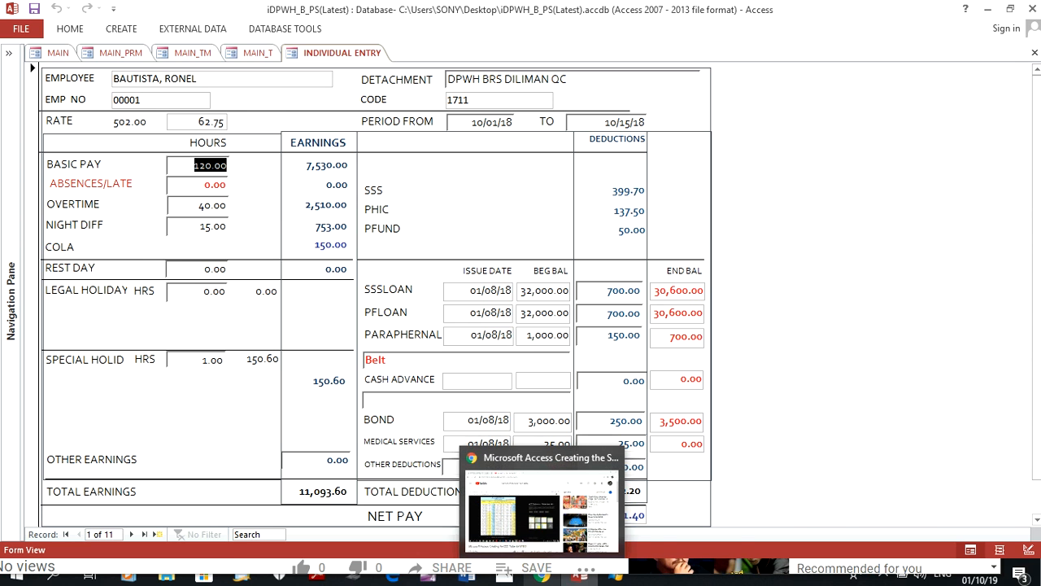
Switch to Chrome, pause the YouTube video and bring up the SSS contribution table image
left_click(541, 579)
key("space")
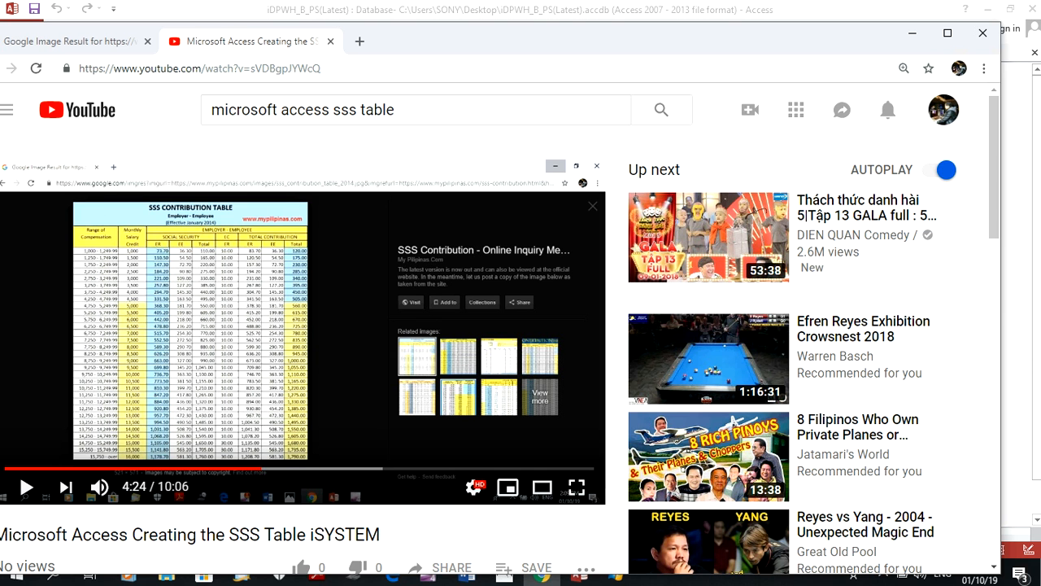
left_click(78, 41)
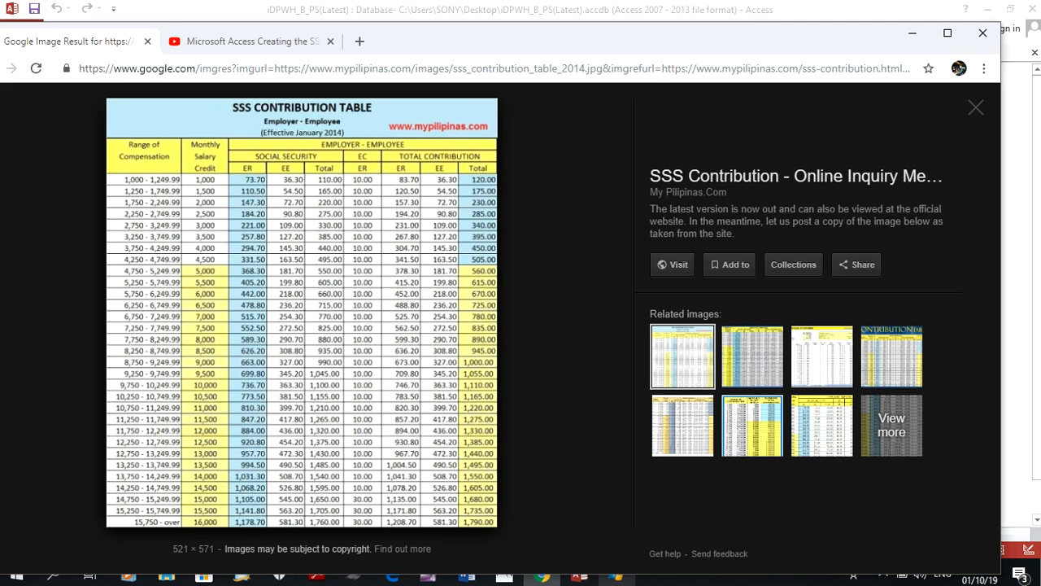
Switch back to Access, put the individual entry form in Design View and select the SSSF2 deduction field
left_click(579, 576)
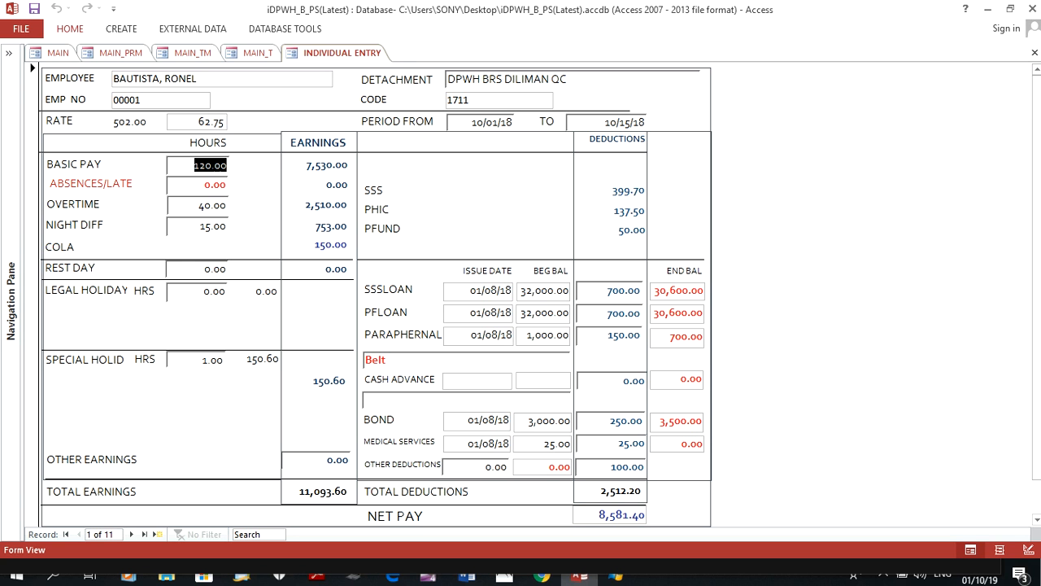
left_click(70, 28)
left_click(16, 81)
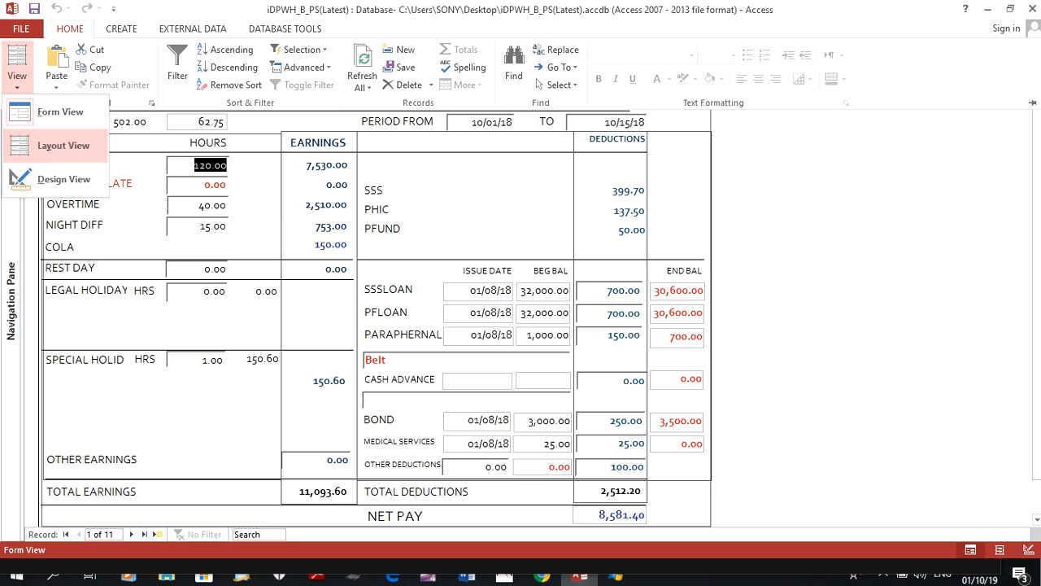
left_click(65, 179)
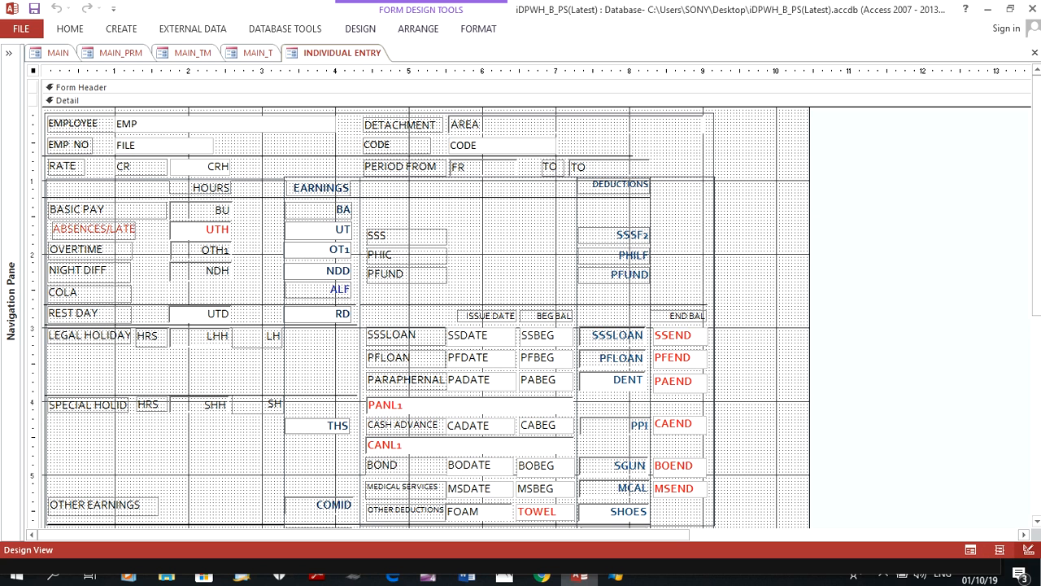
left_click(614, 235)
Switch to Chrome and examine the SSS contribution table's compensation ranges and contribution amounts
left_click(541, 576)
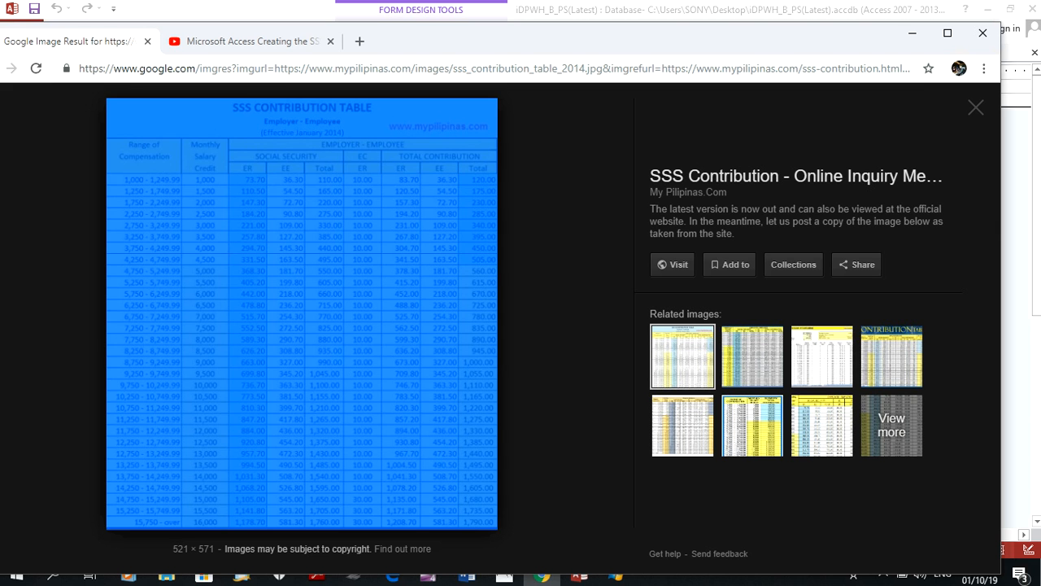
mouse_move(466, 576)
left_click(464, 512)
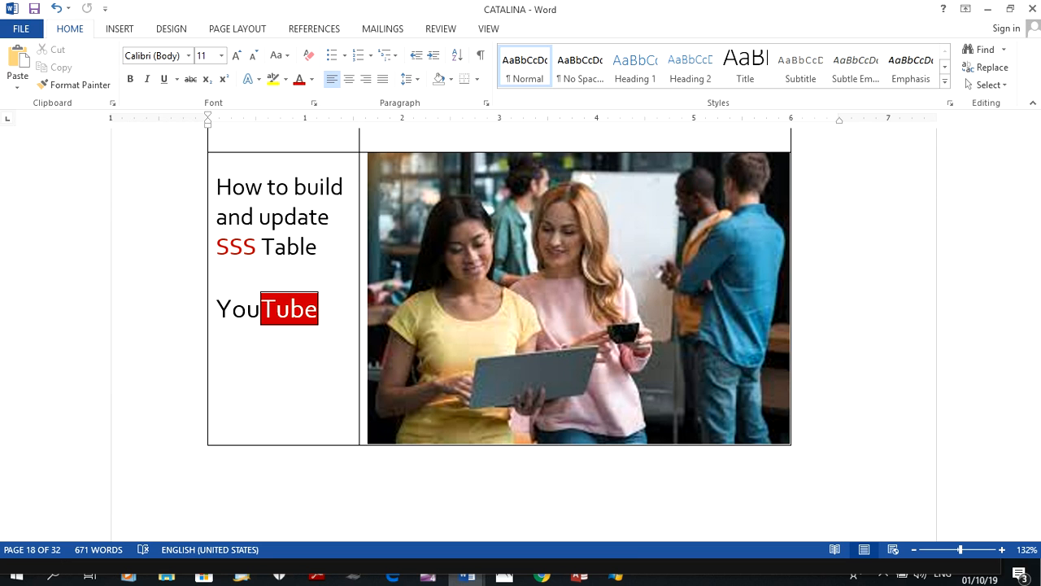
mouse_move(541, 576)
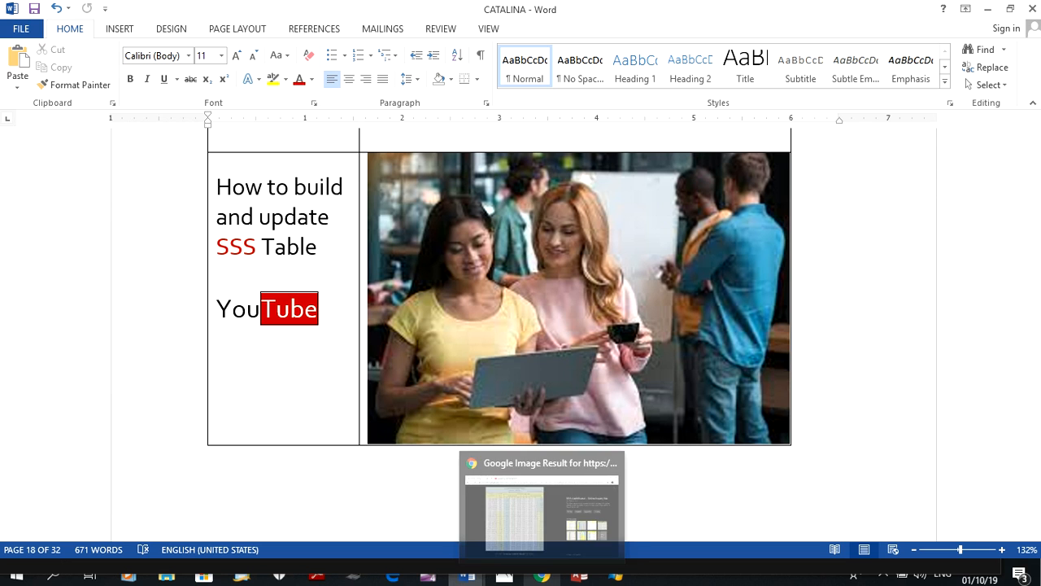
left_click(541, 576)
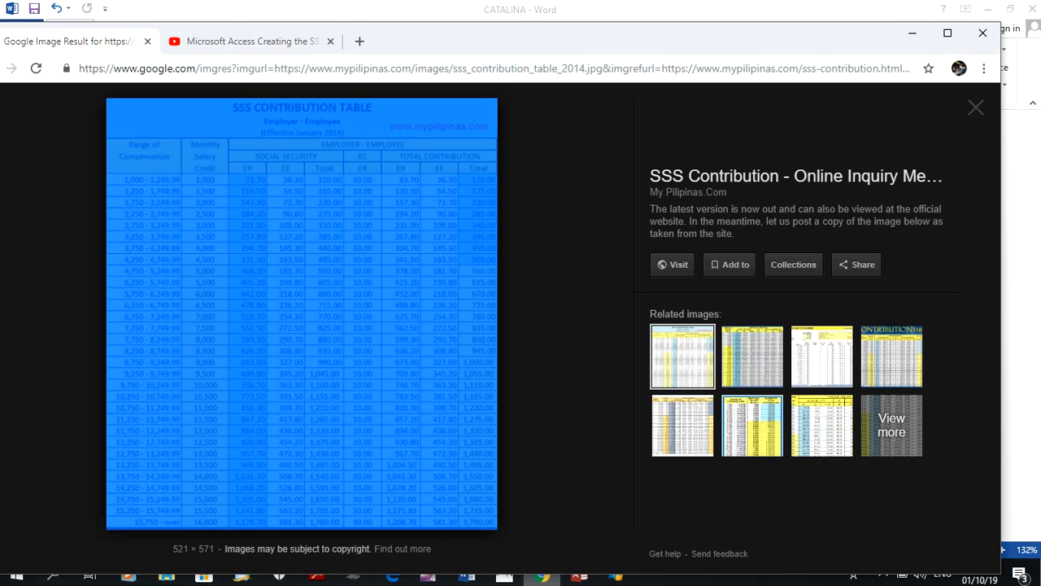
left_click(579, 575)
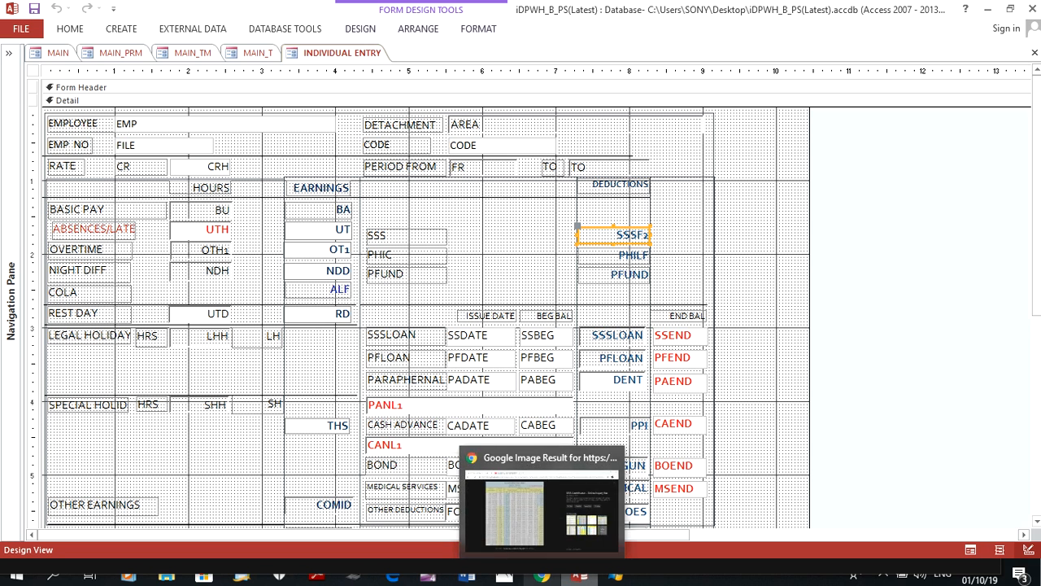
mouse_move(579, 576)
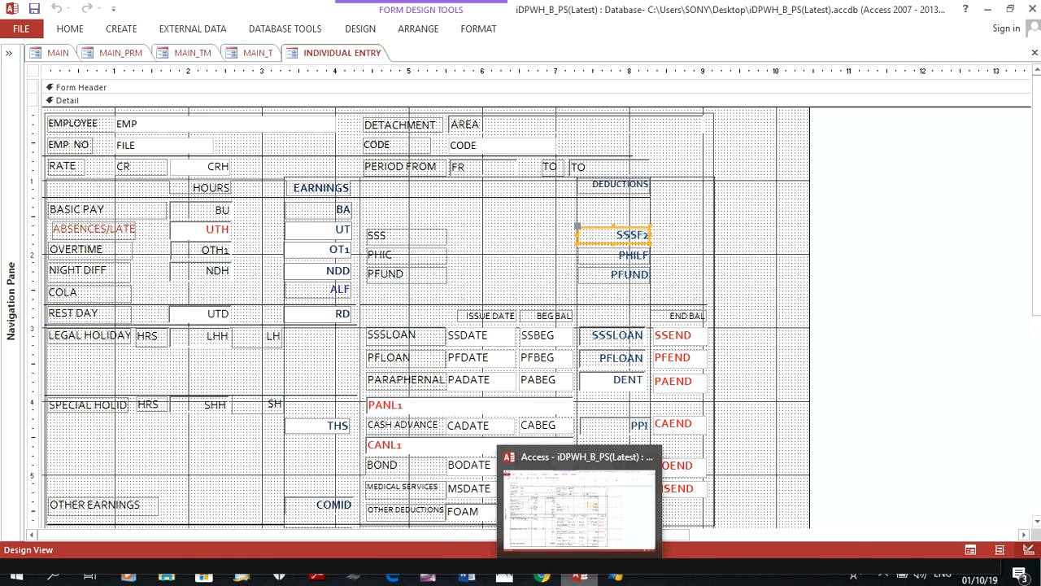
left_click(579, 576)
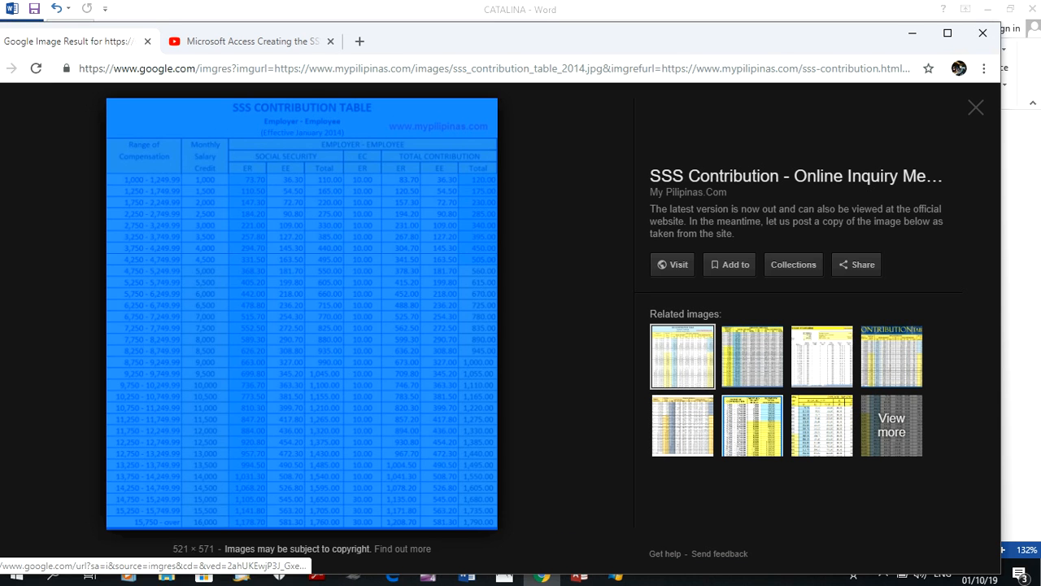
left_click(325, 341)
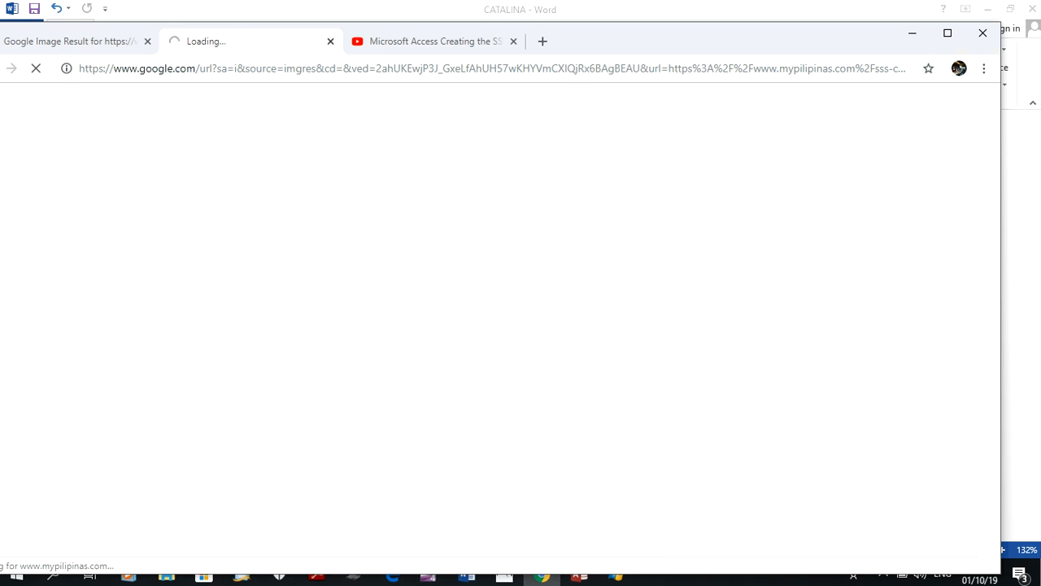
left_click(330, 41)
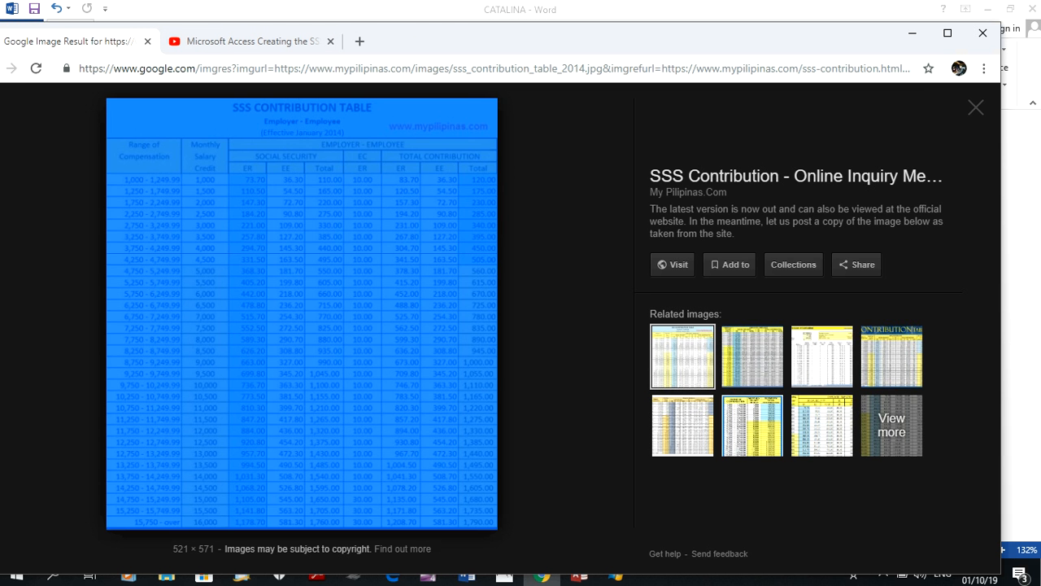
left_click(561, 276)
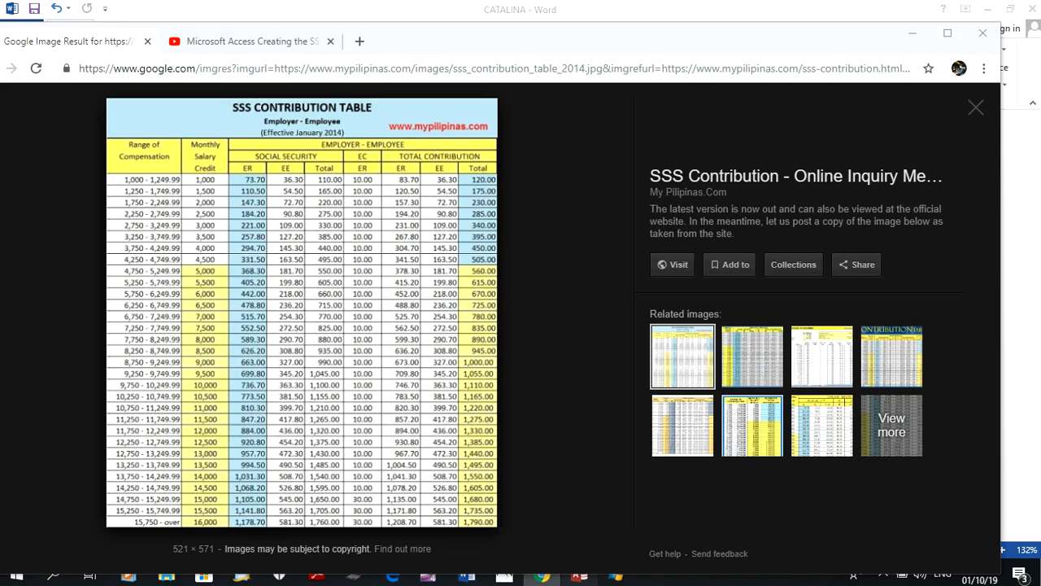
Return to Access, open the 00Payroll worksheet query in Design View and collapse the object list
left_click(579, 576)
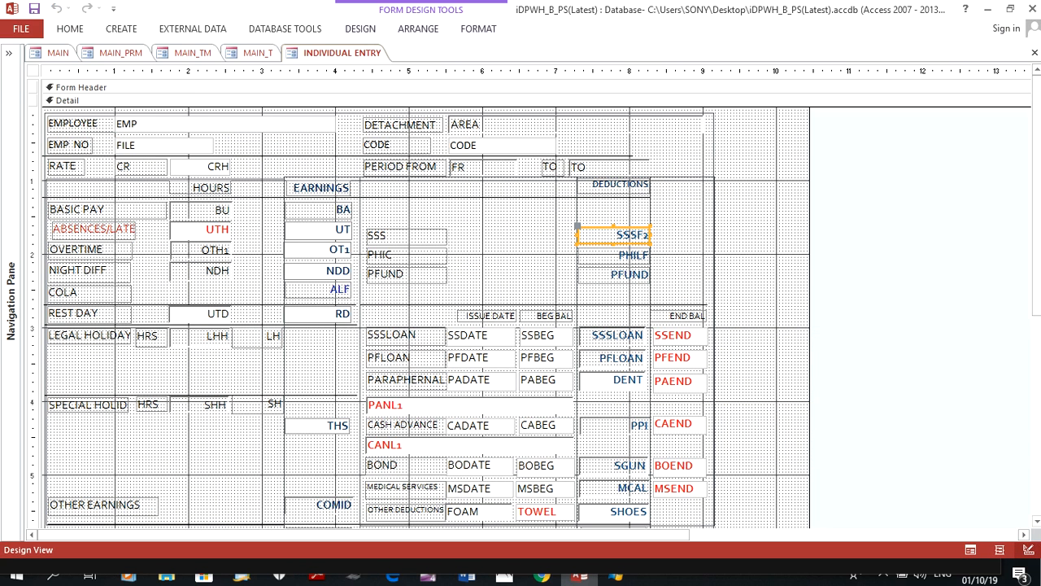
left_click(9, 52)
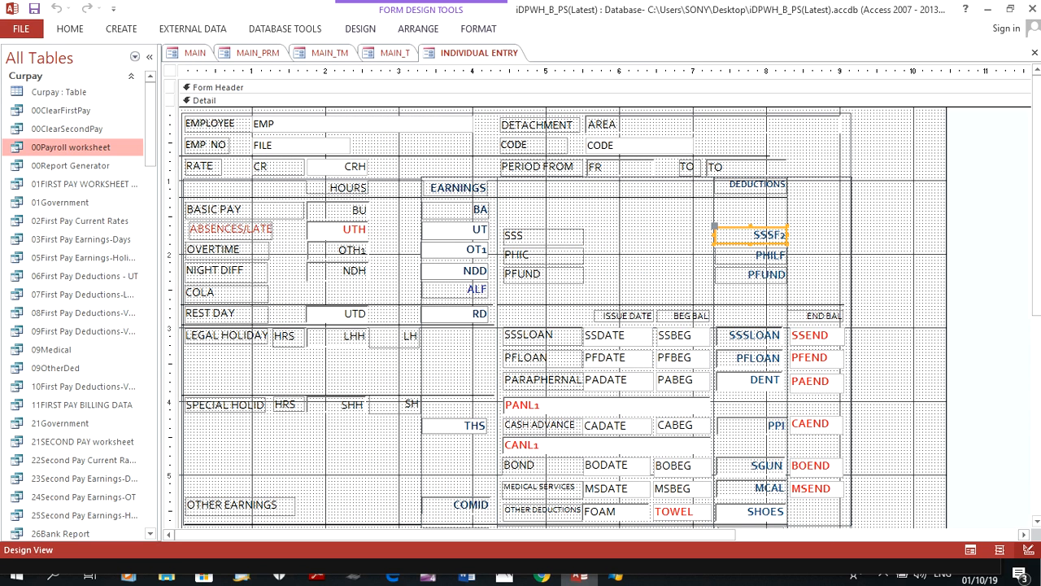
right_click(72, 149)
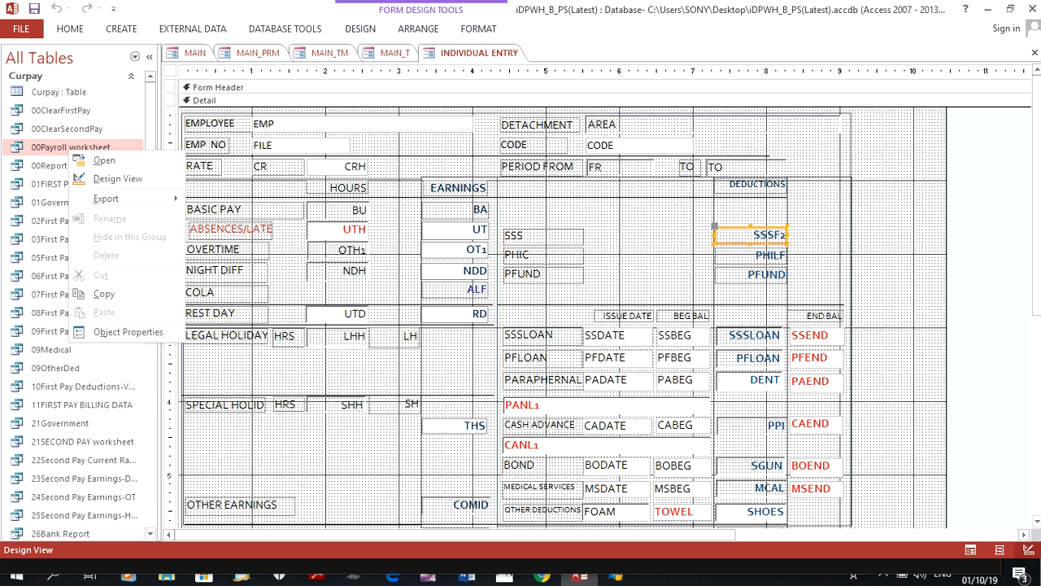
left_click(118, 179)
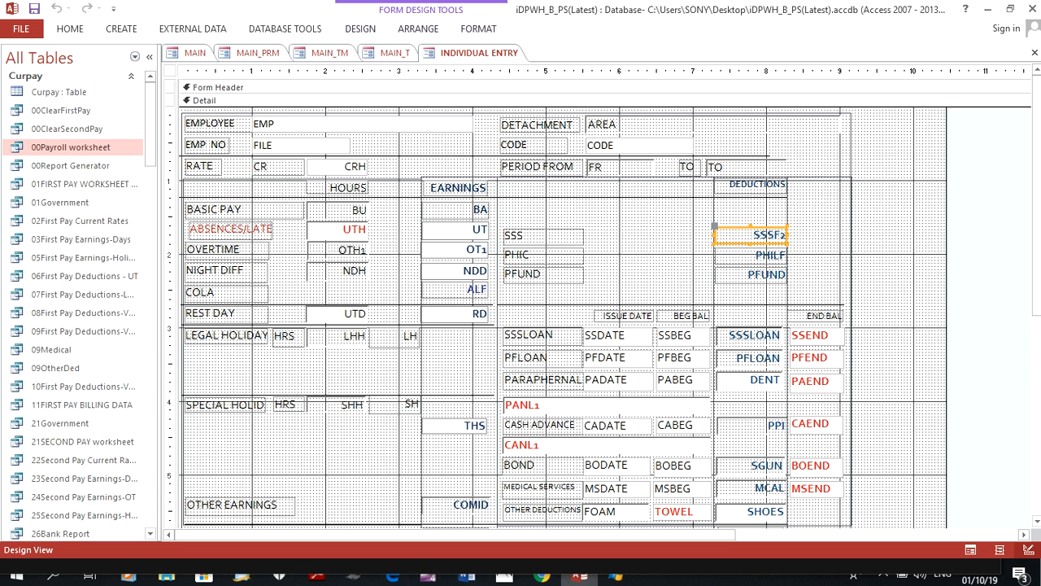
left_click(148, 56)
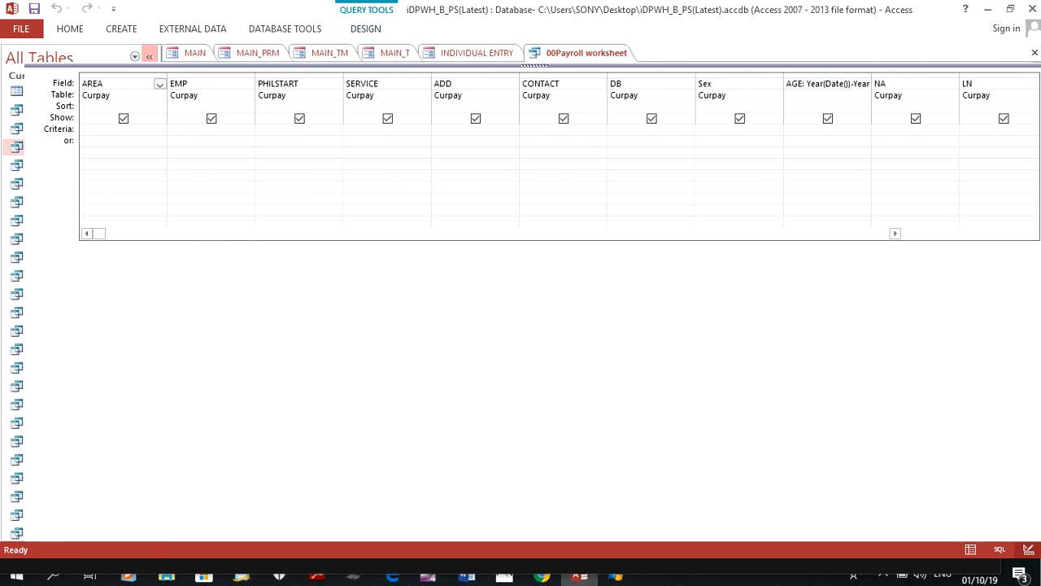
Locate the SSSF2 calculated field in the 00Payroll worksheet query's design grid and select its column
left_click(1032, 233)
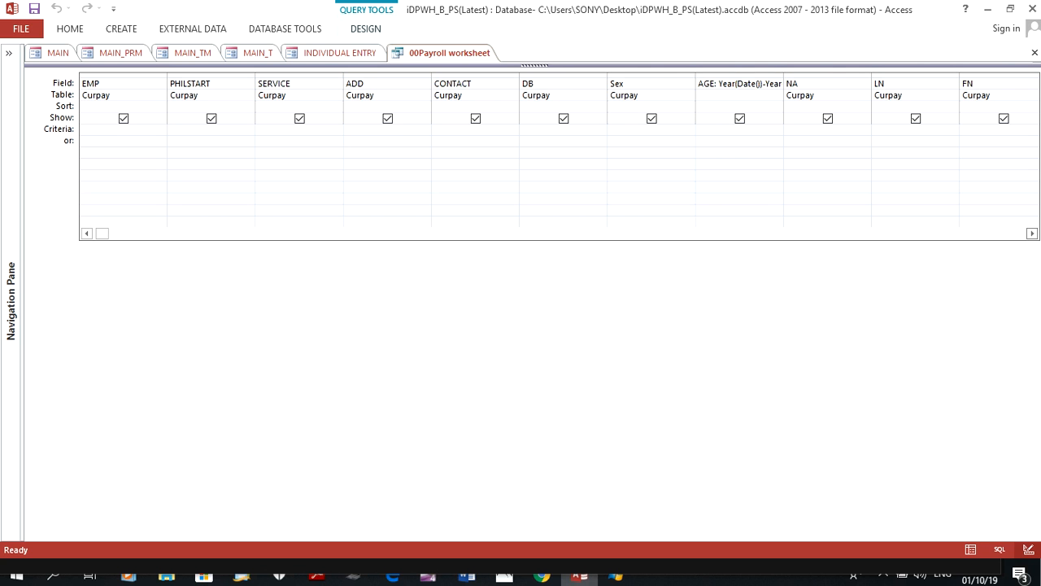
left_click(1032, 233)
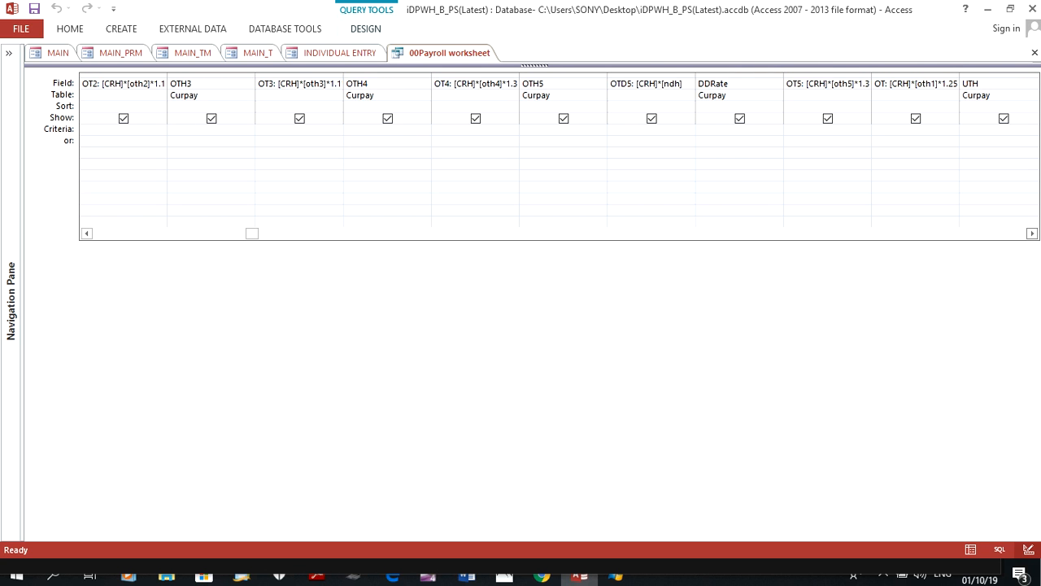
left_click(1032, 233)
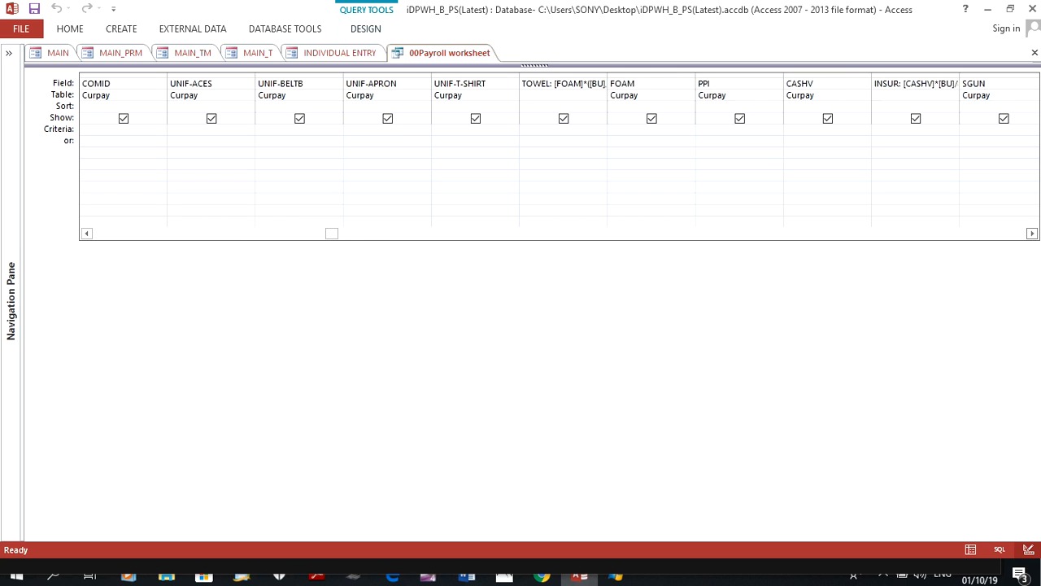
left_click(1032, 234)
left_click(1032, 234)
left_click(1032, 234)
left_click(1032, 233)
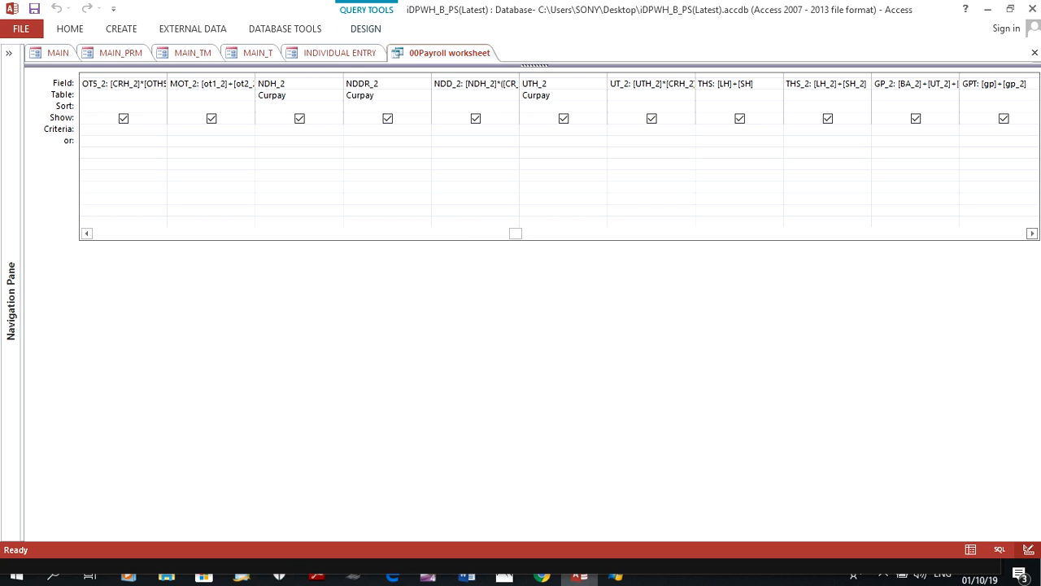
left_click(1032, 233)
left_click(1032, 233)
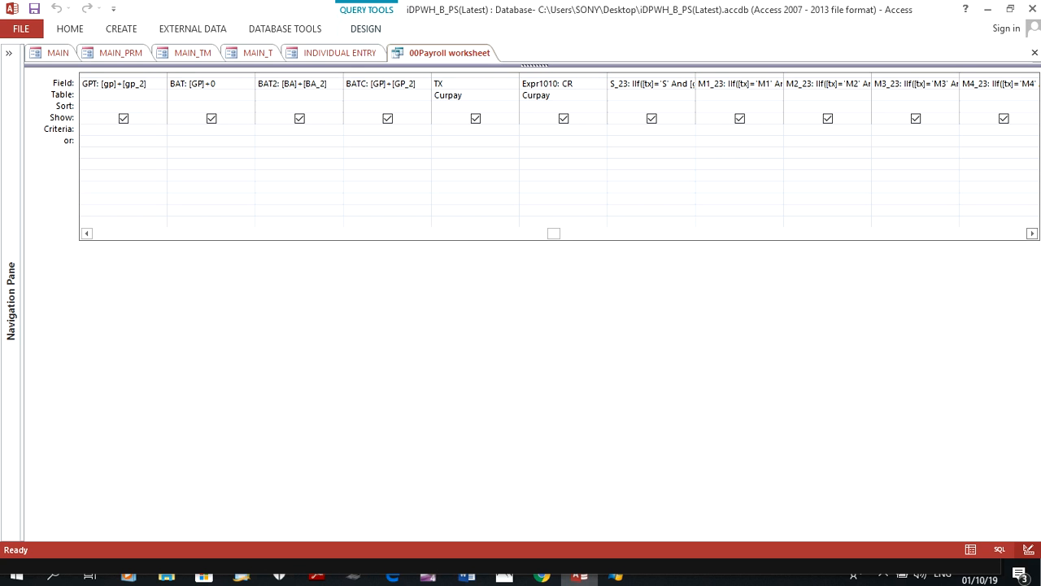
left_click(1032, 234)
left_click(1032, 233)
left_click(1032, 233)
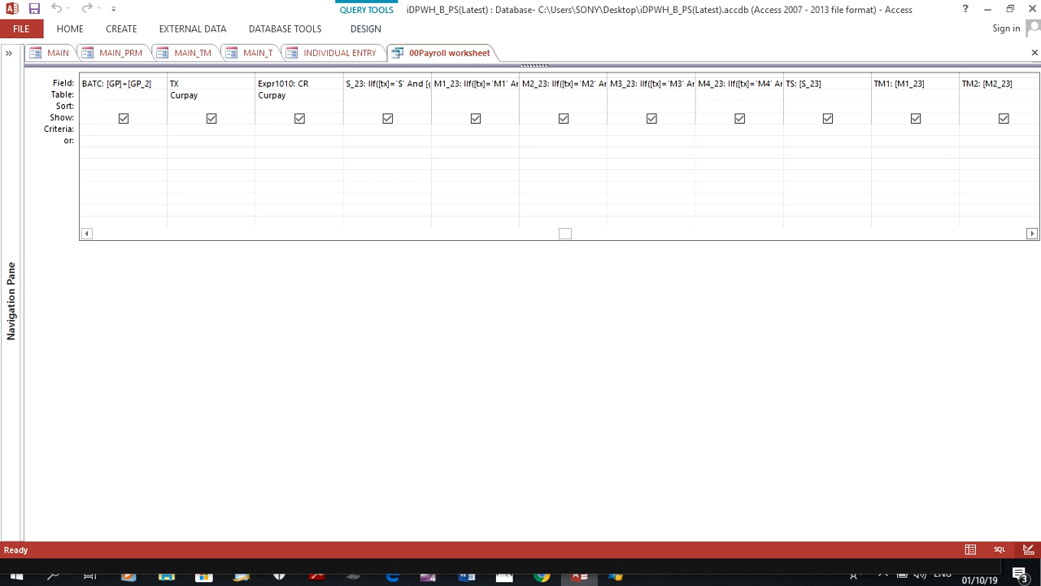
left_click(1033, 234)
left_click(1032, 234)
left_click(1033, 233)
left_click(1032, 233)
left_click(1032, 234)
left_click(1032, 234)
left_click(1032, 233)
left_click(1032, 233)
left_click(1032, 233)
left_click(1032, 233)
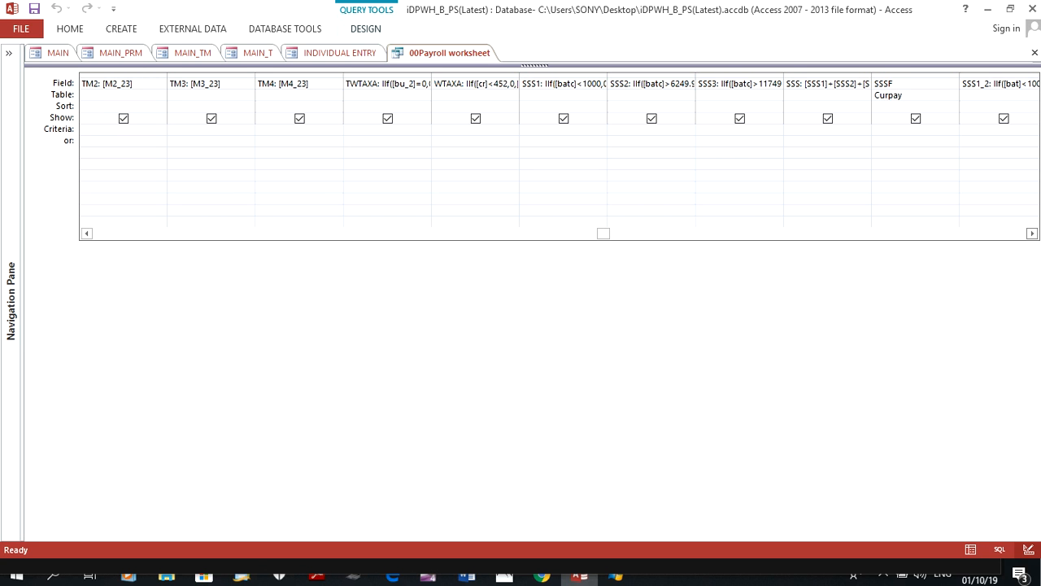
left_click(1032, 233)
left_click(1032, 234)
left_click(1032, 234)
left_click(1032, 233)
left_click(1032, 233)
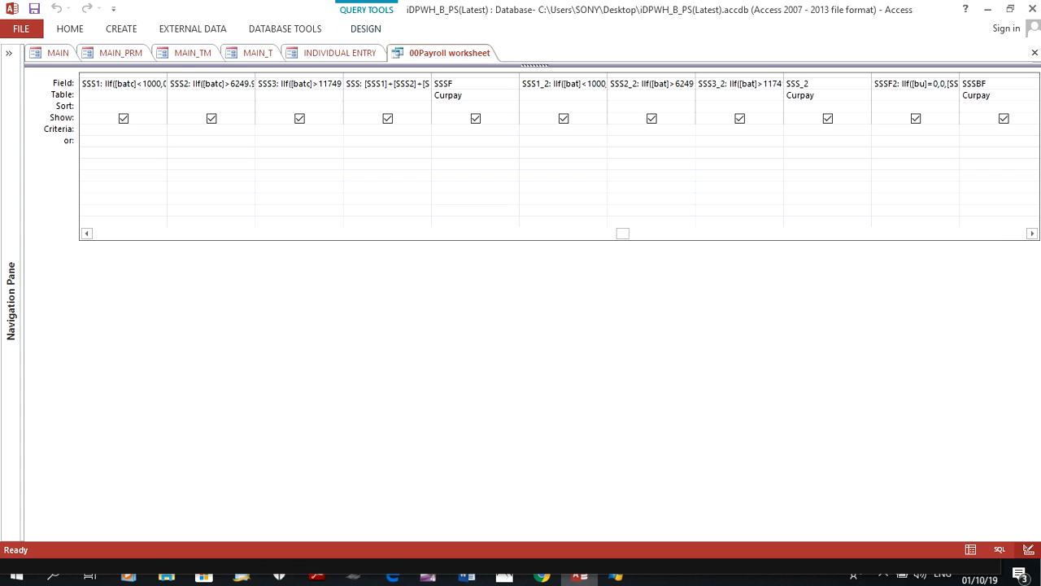
left_click(916, 76)
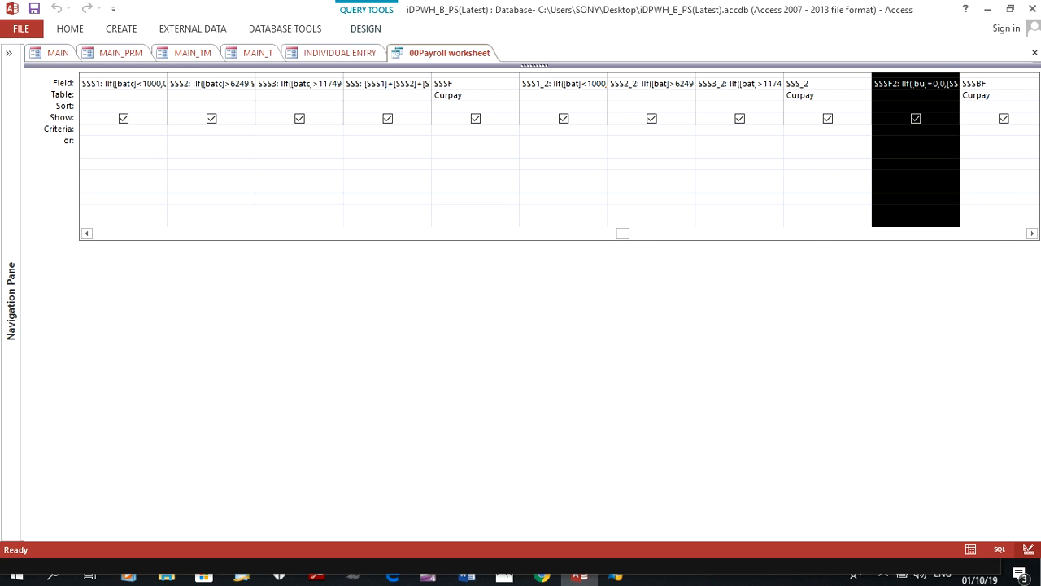
Widen the SSSF2 column to fit its full IIf expression and highlight the [bu]=0 condition
left_click(1032, 233)
left_click(1032, 234)
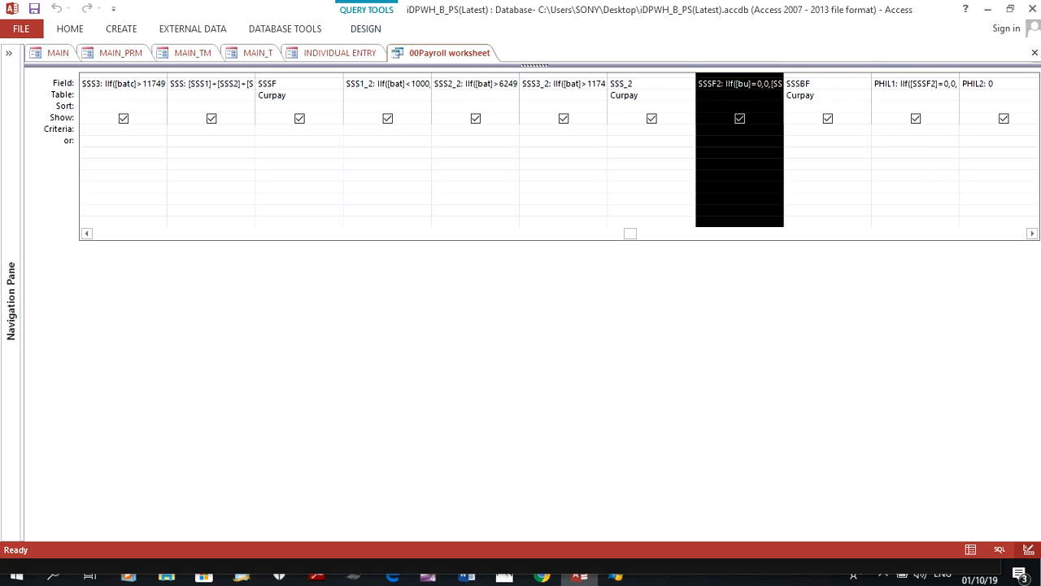
left_click(828, 76)
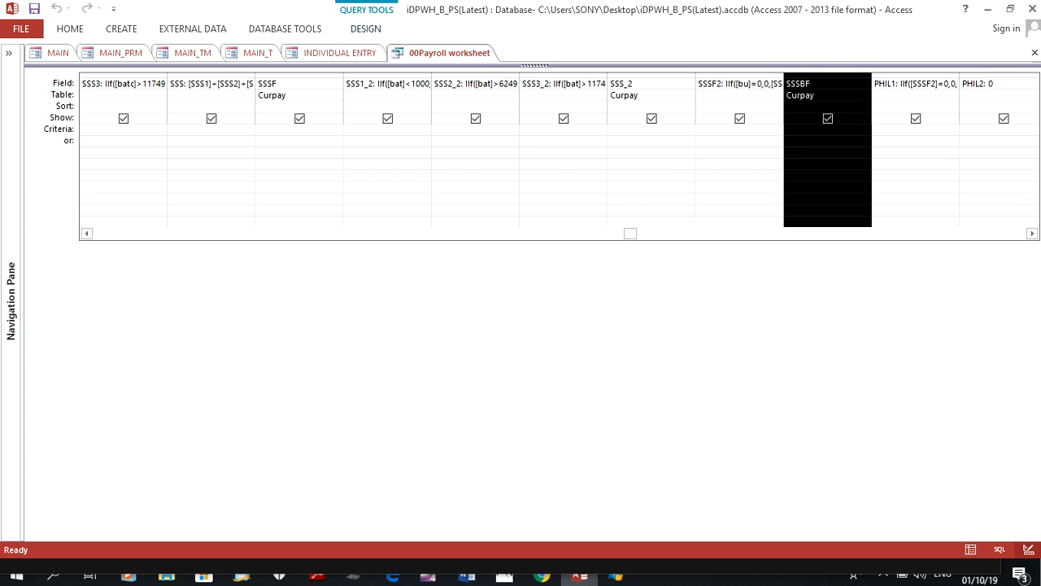
left_click_drag(783, 75, 951, 75)
left_click_drag(737, 84, 761, 84)
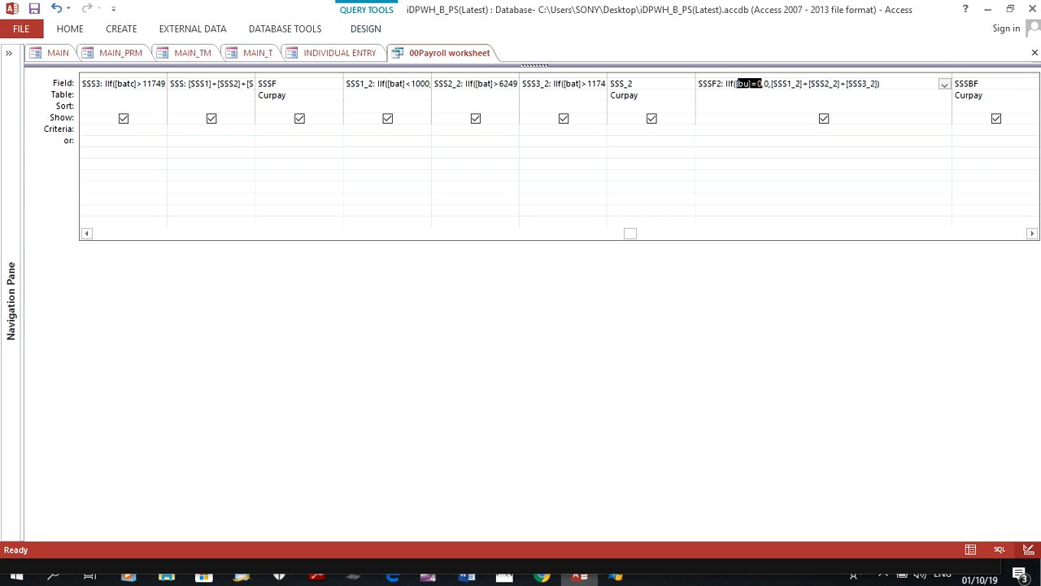
Highlight the [SSS1_2]+[SSS2_2]+[SSS3_2] sum in the SSSF2 expression and switch to Chrome to view the SSS contribution table
left_click(769, 83)
type(",")
key("shift+Right")
key("shift+Right")
key("shift+Right")
key("shift+Right")
key("shift+Right")
key("shift+Right")
key("shift+Right")
key("shift+Right")
key("shift+Right")
key("shift+Right")
key("shift+Right")
key("shift+Right")
key("shift+Right")
key("shift+Right")
key("shift+Right")
key("shift+Right")
key("shift+Right")
key("shift+Right")
key("shift+Right")
key("shift+Right")
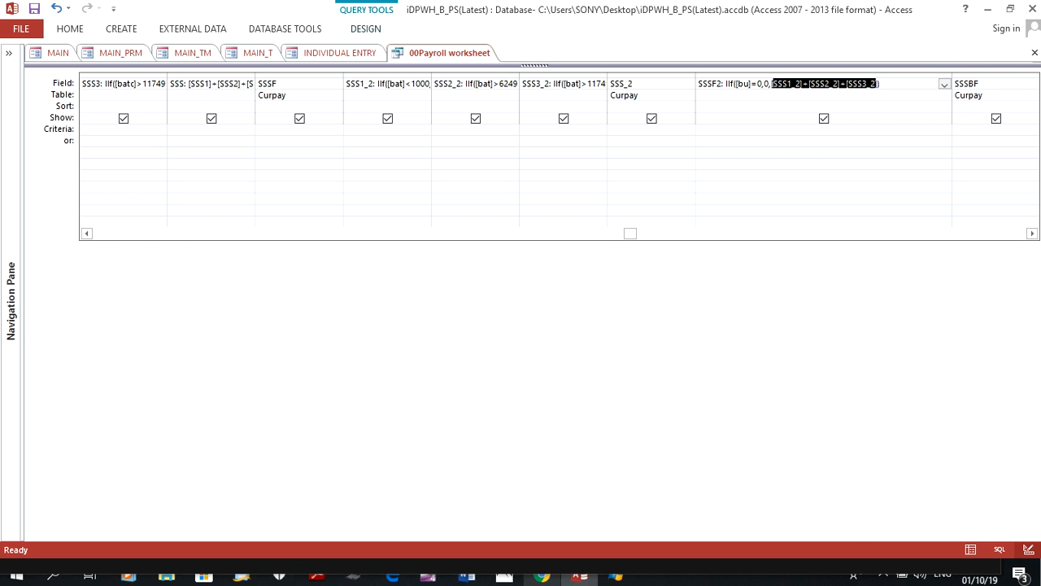
left_click(541, 576)
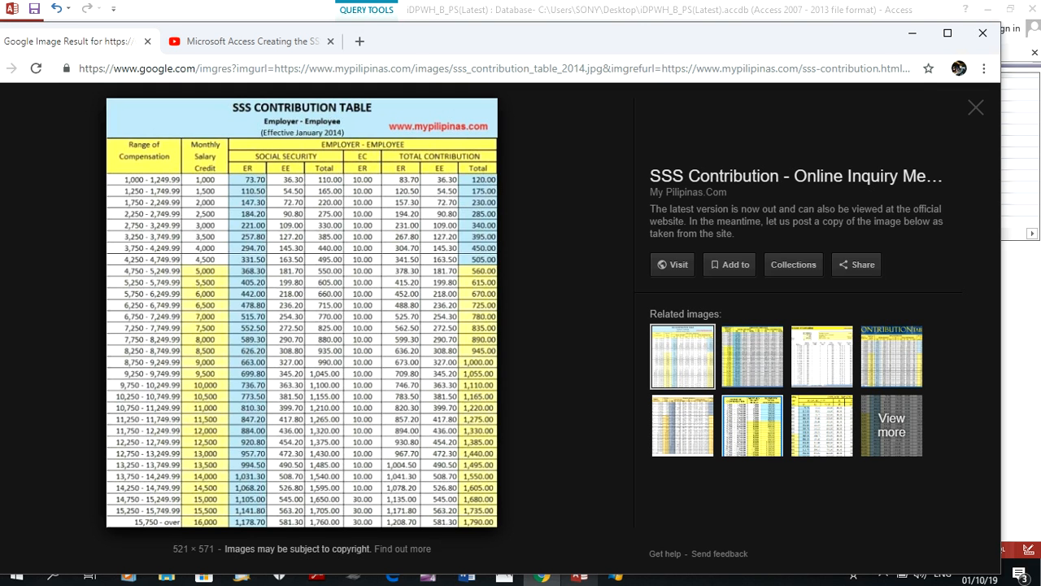
Return to Access, widen the SSS1_2 column, and compare its [bat]<1000 condition with the contribution table in Chrome
left_click(579, 576)
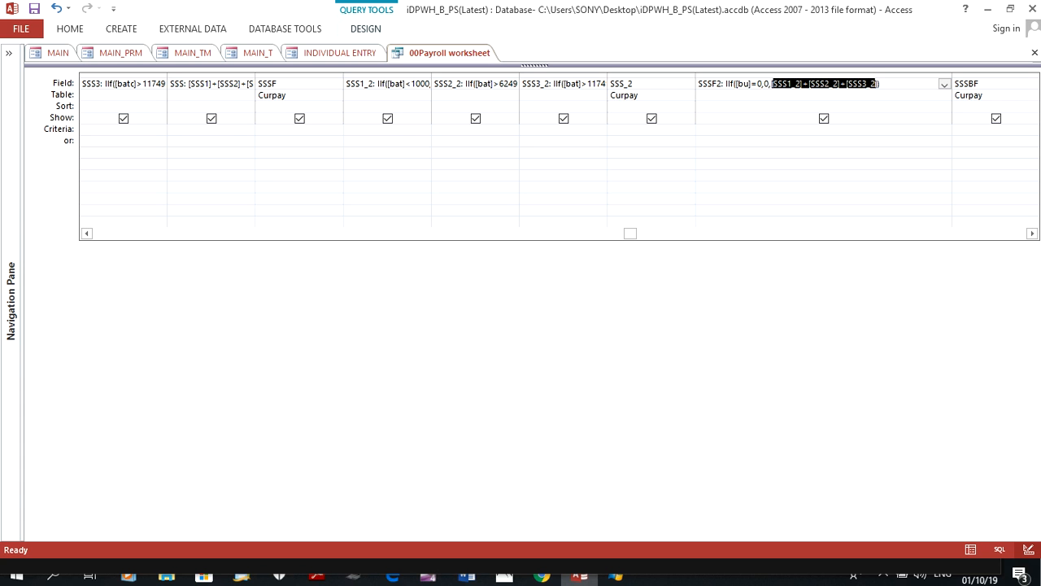
left_click(387, 76)
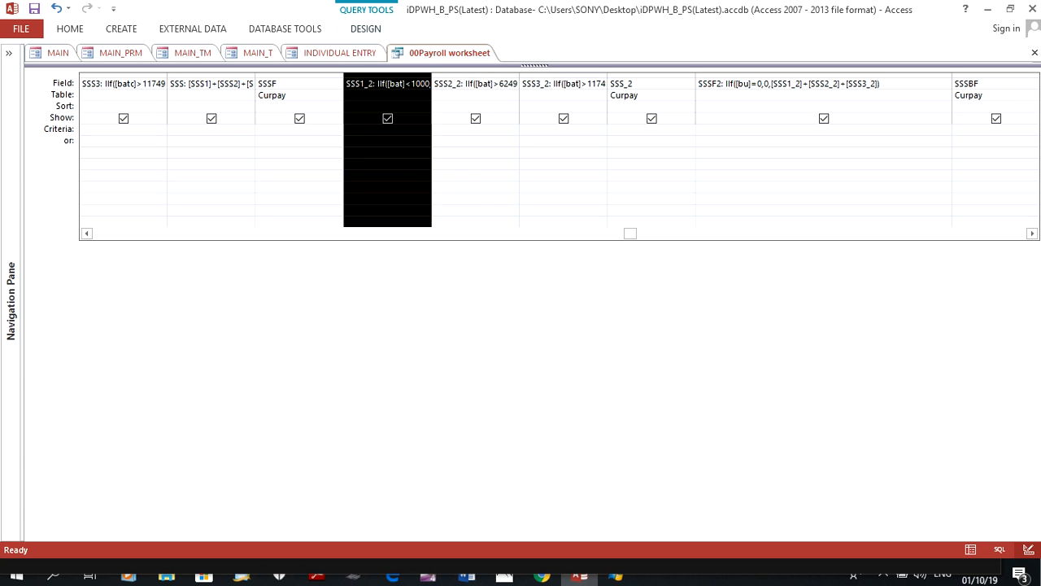
left_click_drag(431, 76, 610, 76)
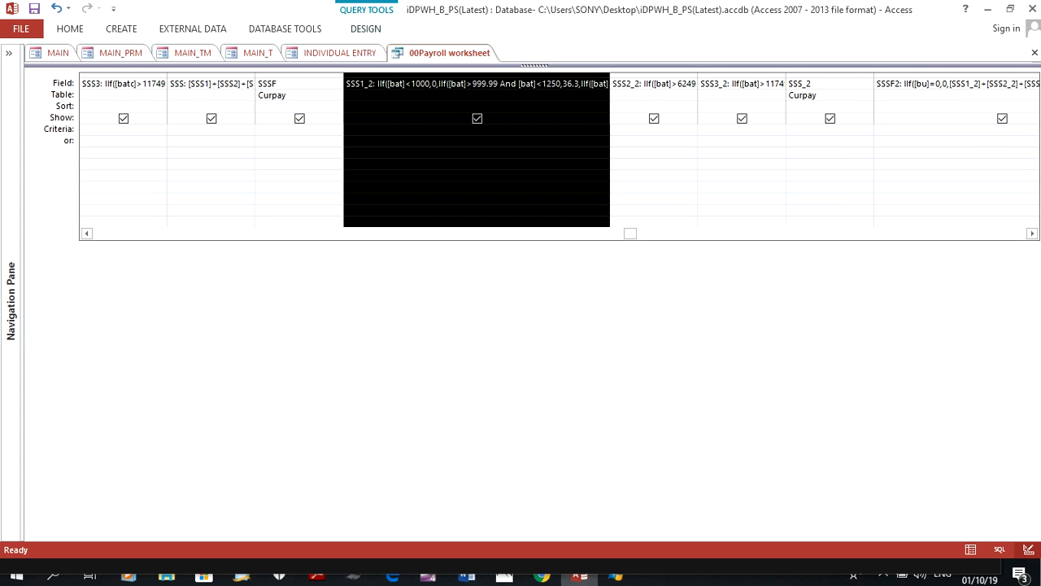
left_click(430, 84)
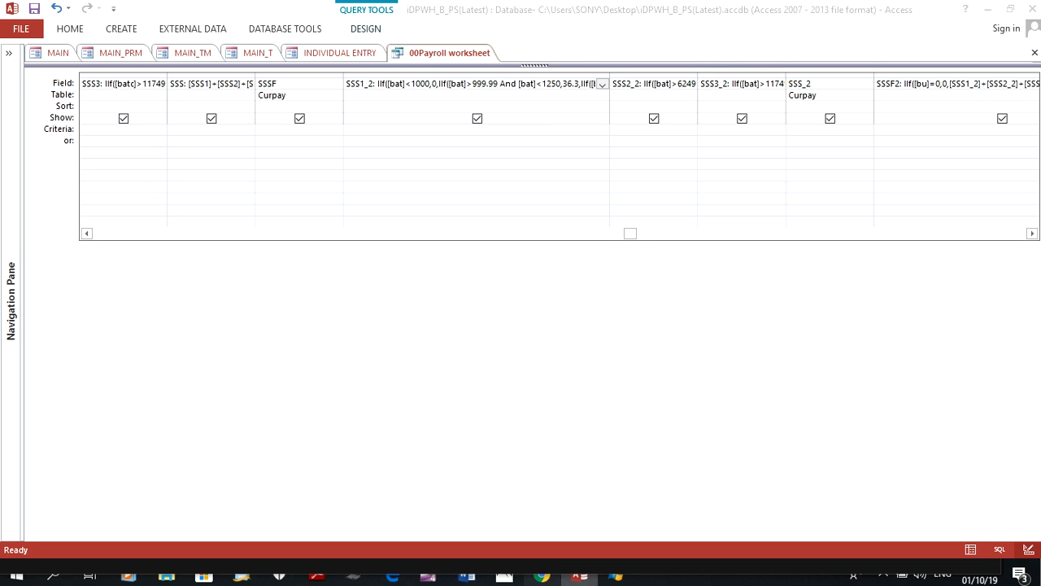
left_click(541, 576)
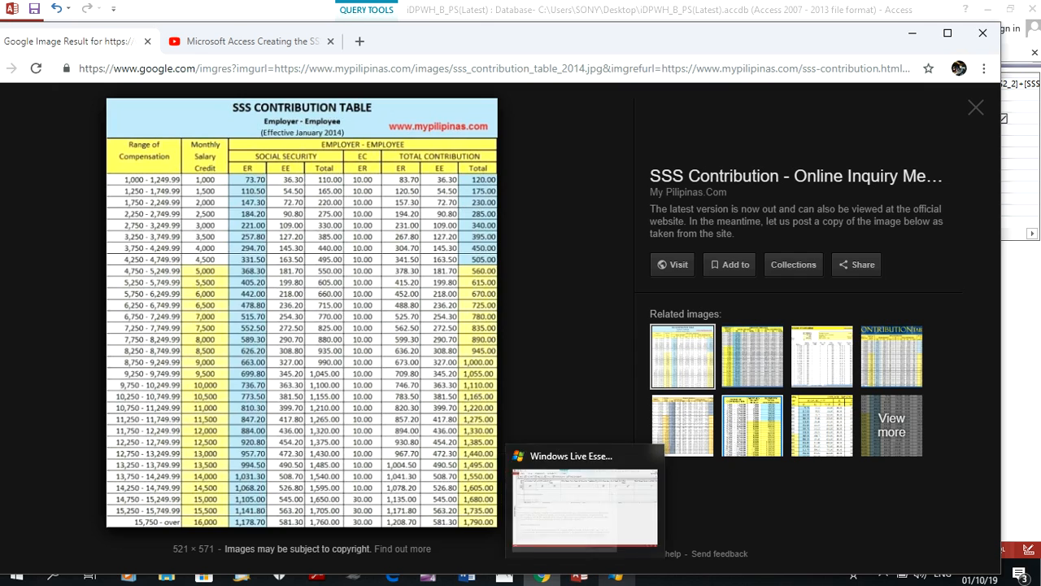
Return to Access and widen the SSS1_2 column across most of the design grid to show its nested IIf conditions
left_click(579, 575)
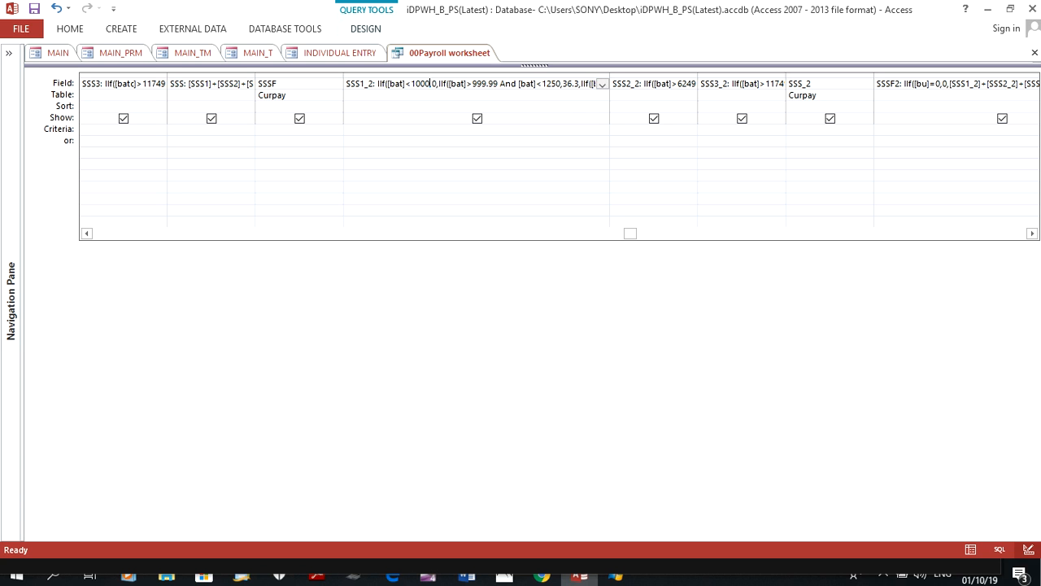
left_click(1032, 234)
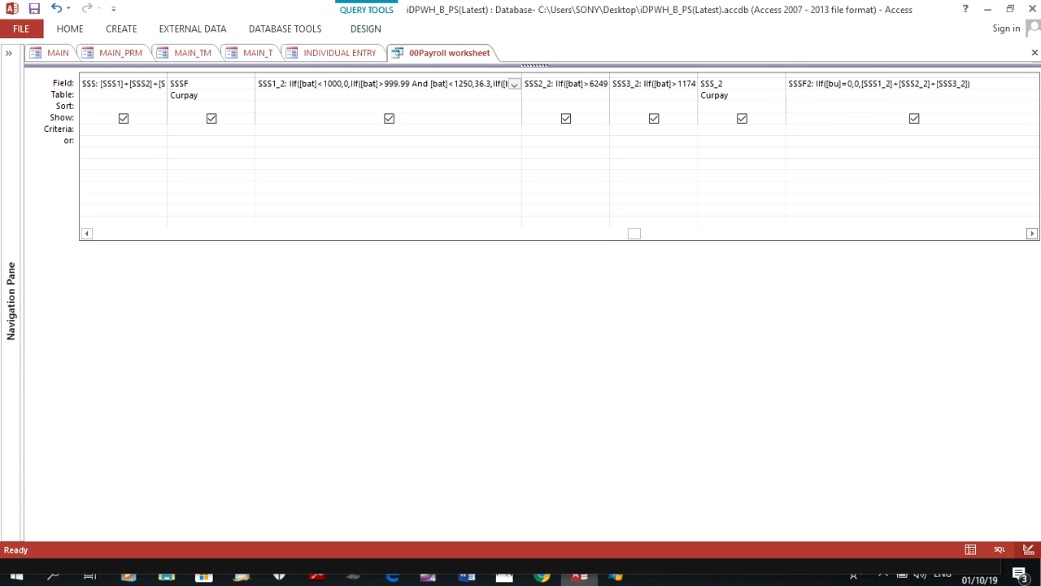
left_click(1032, 233)
left_click(1033, 234)
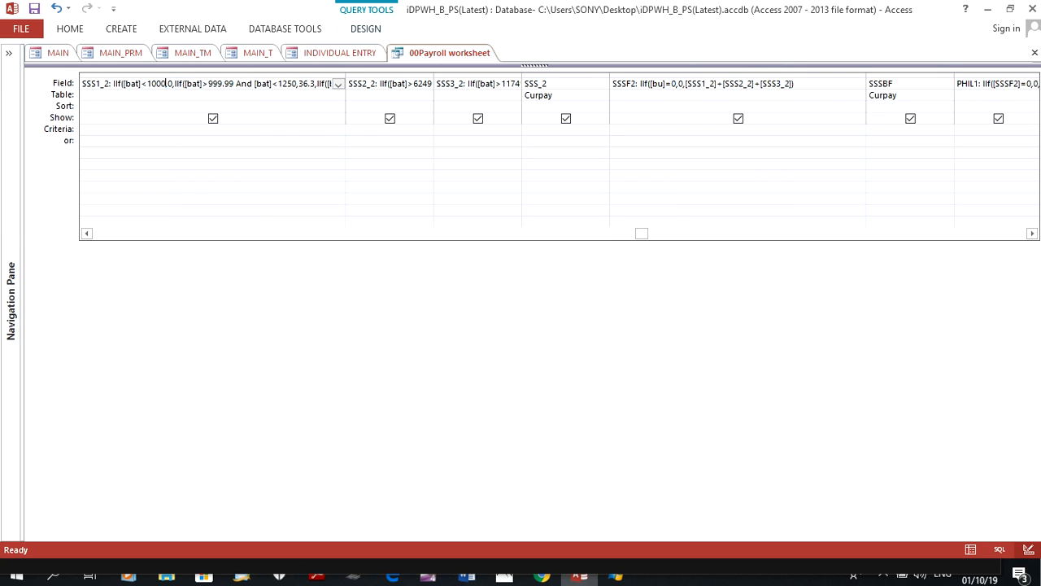
left_click_drag(346, 77, 1004, 76)
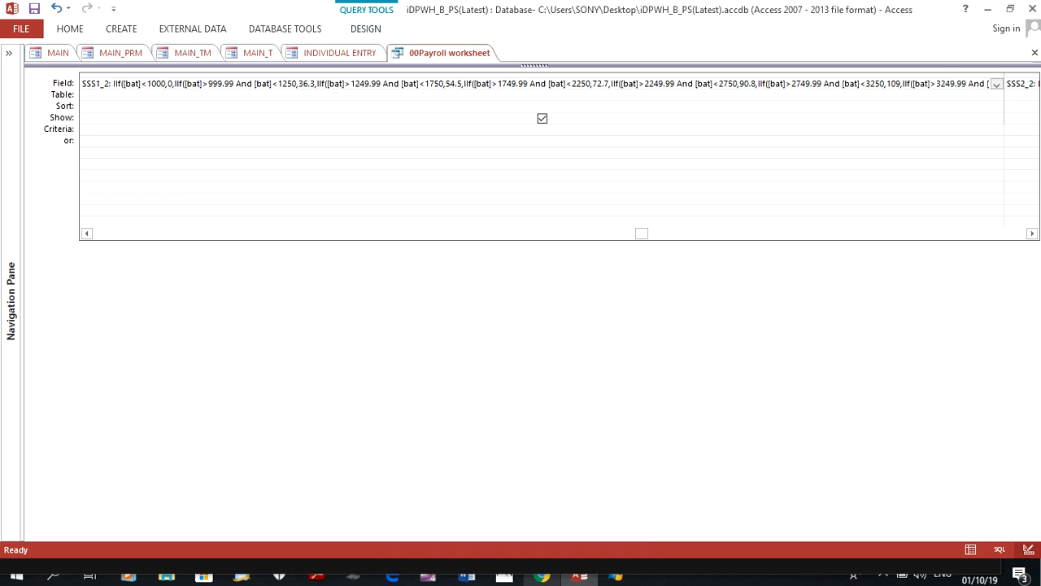
Check the contribution table in Chrome, return to Access, and read through the remaining [bat] range conditions of the SSS1_2 expression
left_click(542, 576)
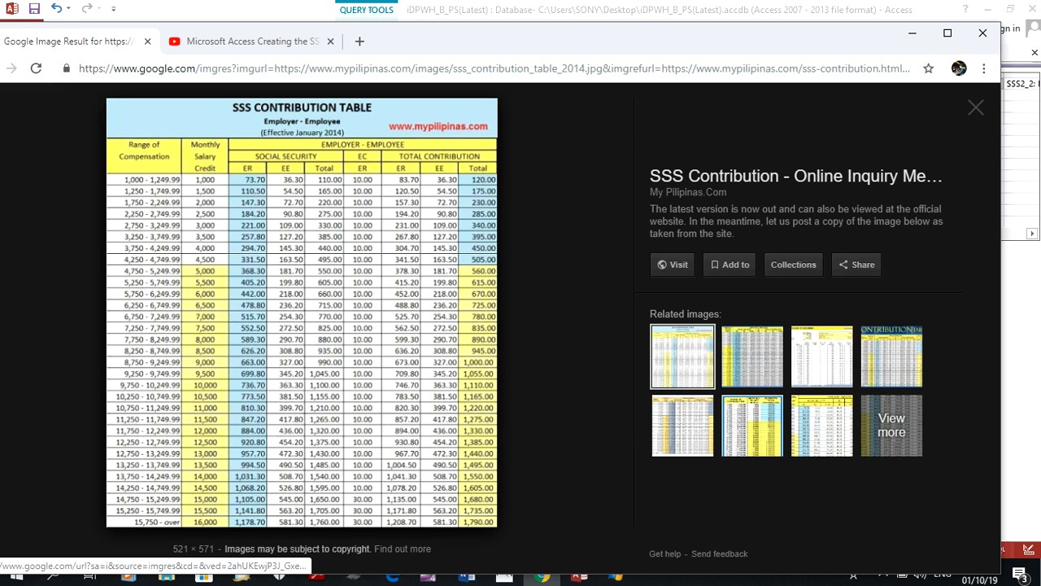
left_click(248, 40)
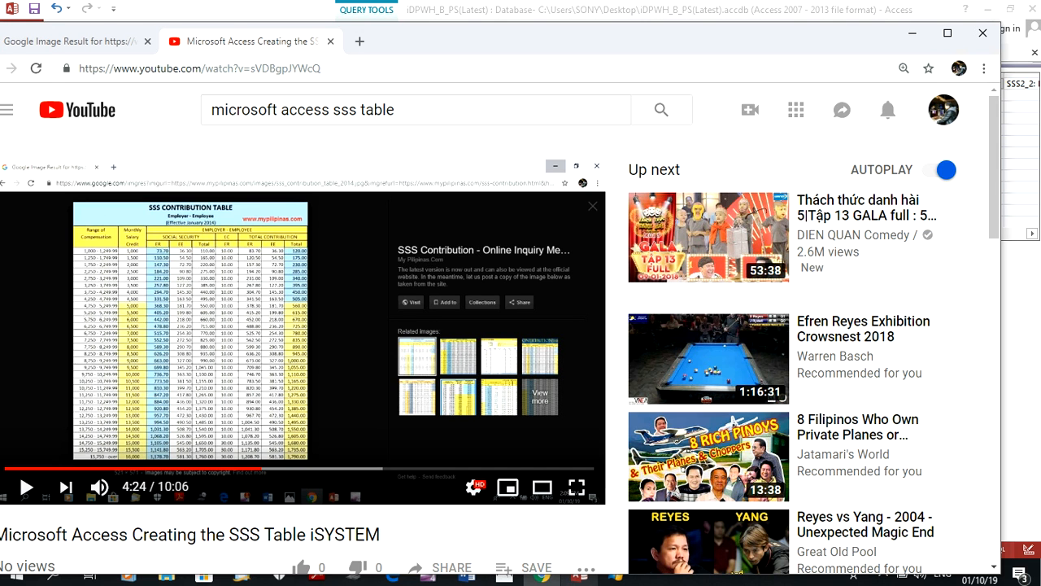
left_click(579, 576)
left_click(889, 83)
type(",")
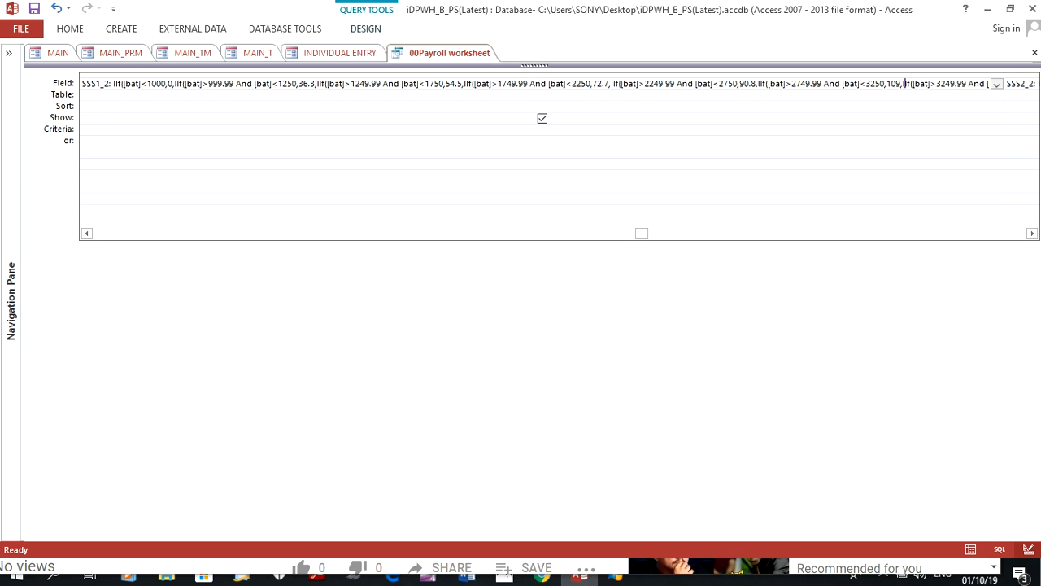
key("Right")
key("Right")
key("Right")
key("Right")
key("Right")
key("Right")
key("Right")
key("Right")
key("Right")
key("Right")
key("Right")
key("Right")
key("Right")
key("Right")
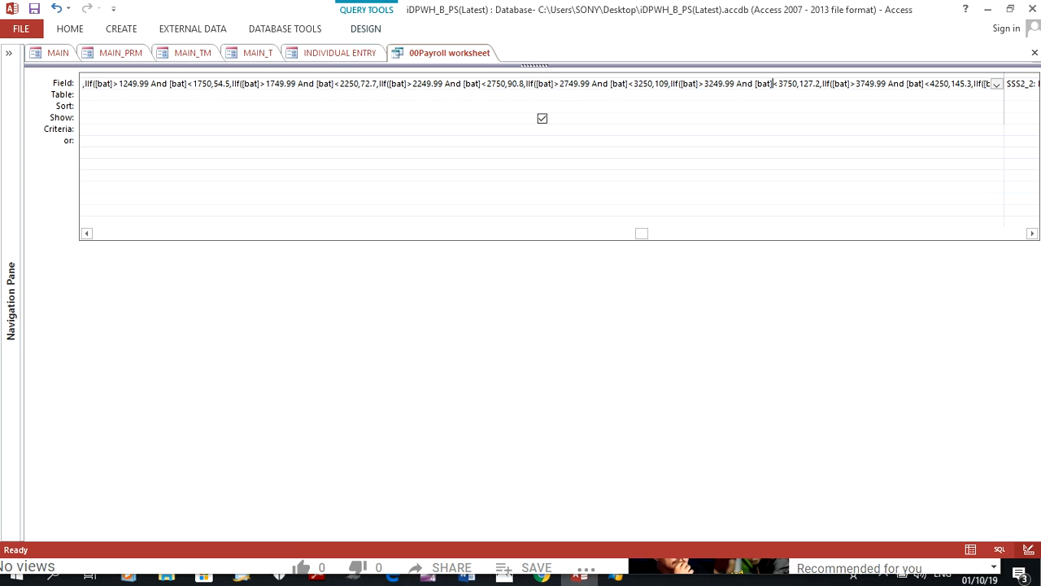
key("Right")
key("Right")
key("Right")
key("Right")
key("Right")
key("Right")
key("Right")
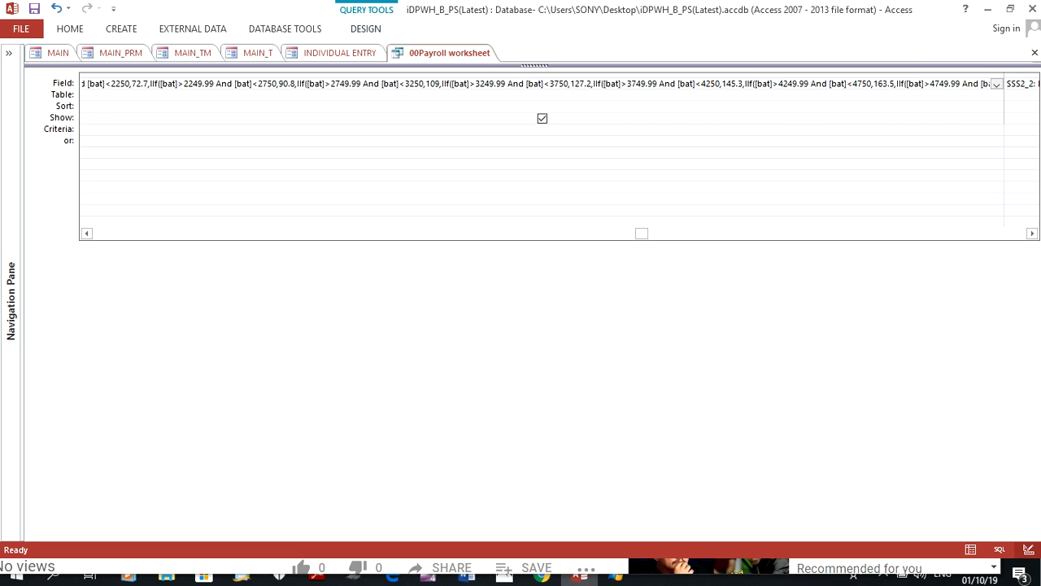
Narrow the SSS1_2 and SSSF2 columns in the design grid
left_click_drag(1003, 74, 163, 73)
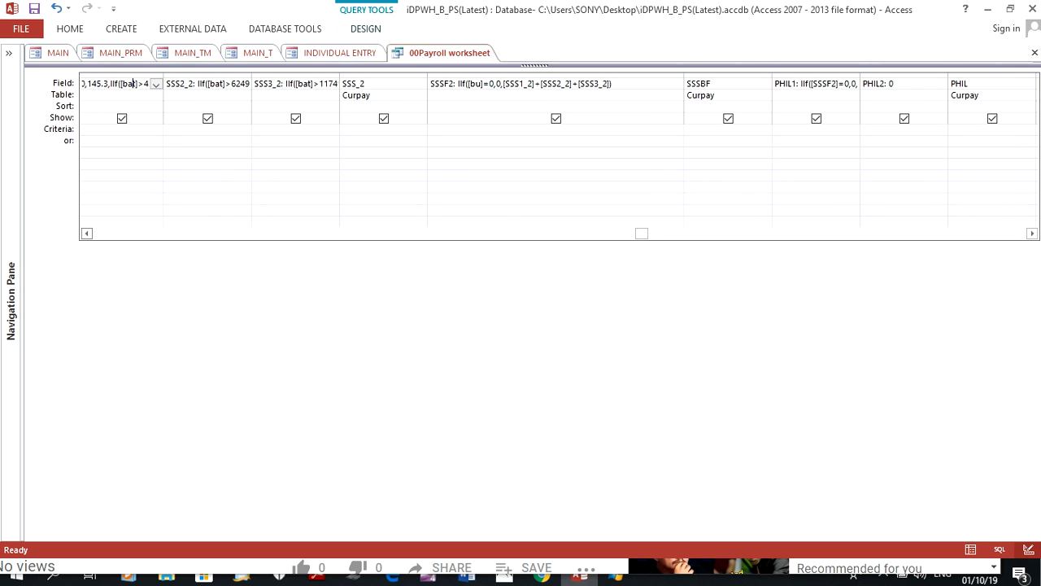
left_click(86, 233)
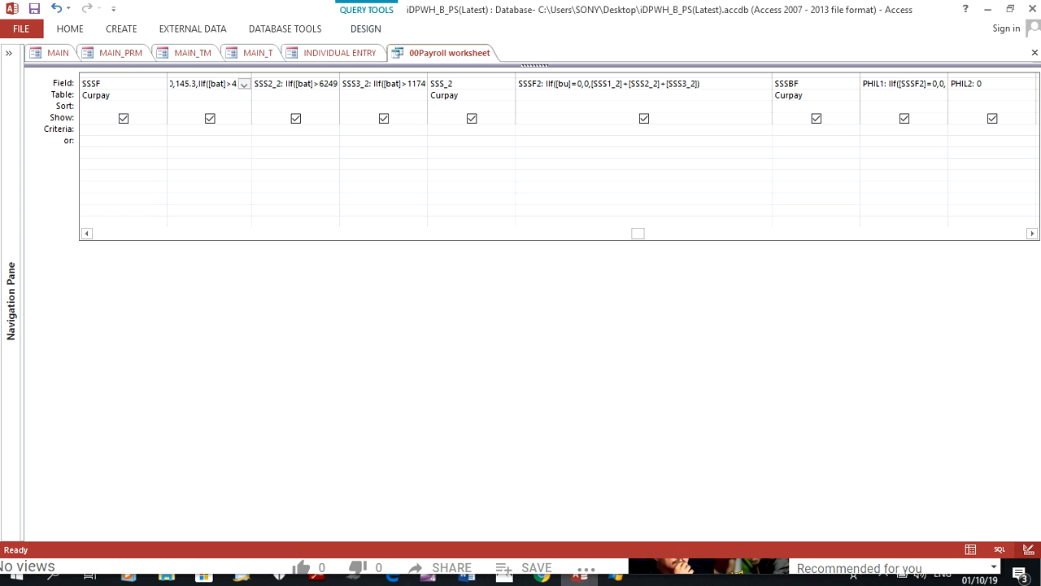
left_click_drag(771, 72, 680, 72)
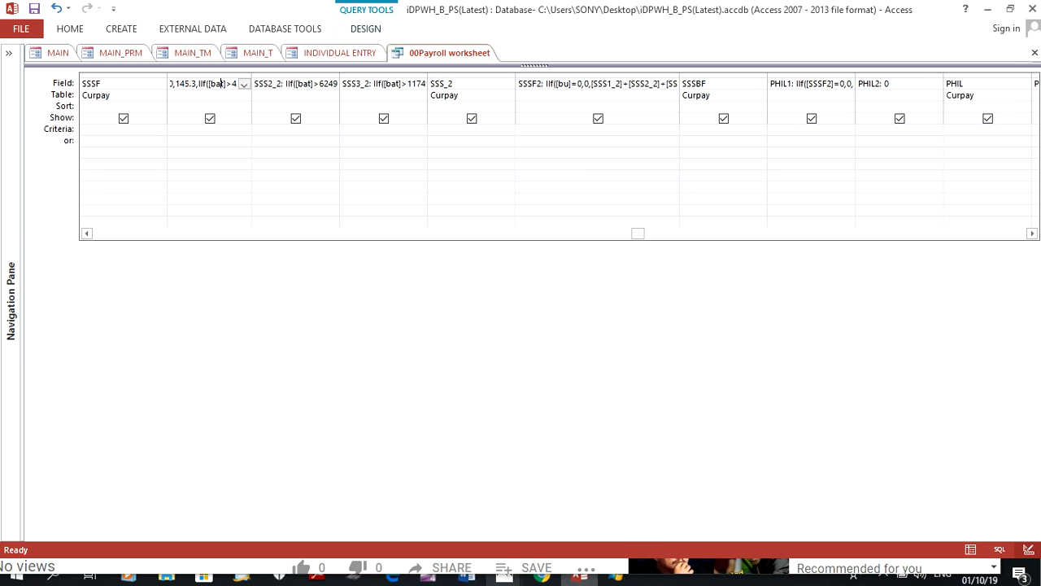
Switch to Chrome, then to the Word document showing the "How to build and update SSS Table" title
left_click(542, 574)
mouse_move(466, 574)
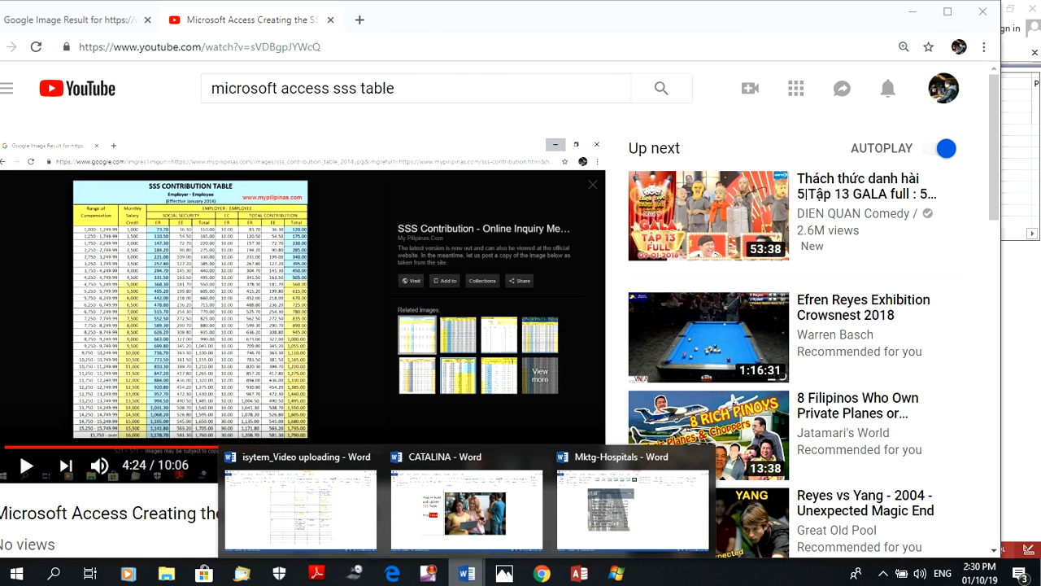
left_click(464, 499)
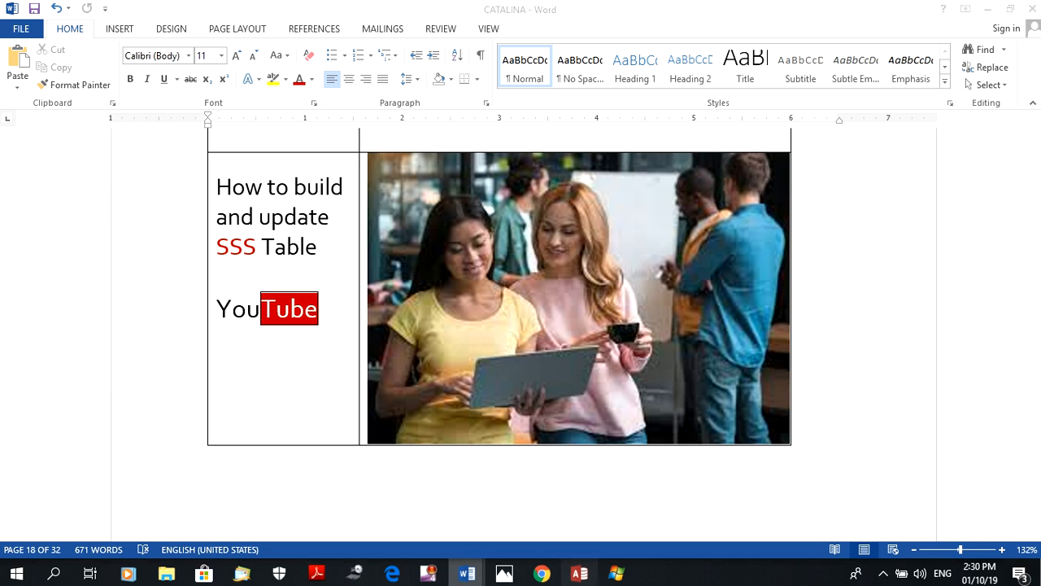
Return to Access, widen the SSSF2 column to fit its expression, and highlight the [SSS1_2]+[SSS2_2]+[SSS3_2] sum
left_click(579, 574)
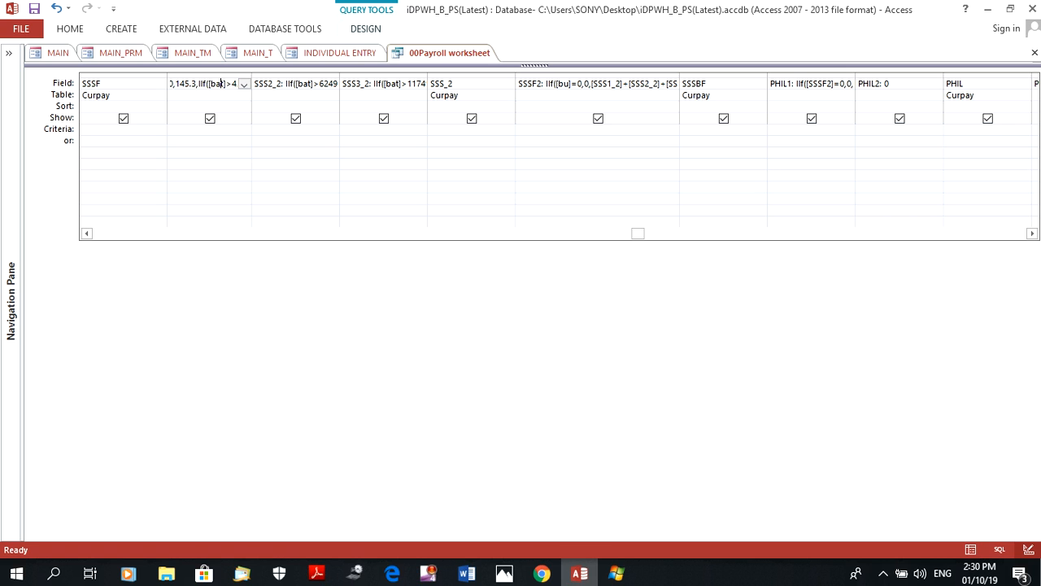
left_click_drag(679, 74, 803, 74)
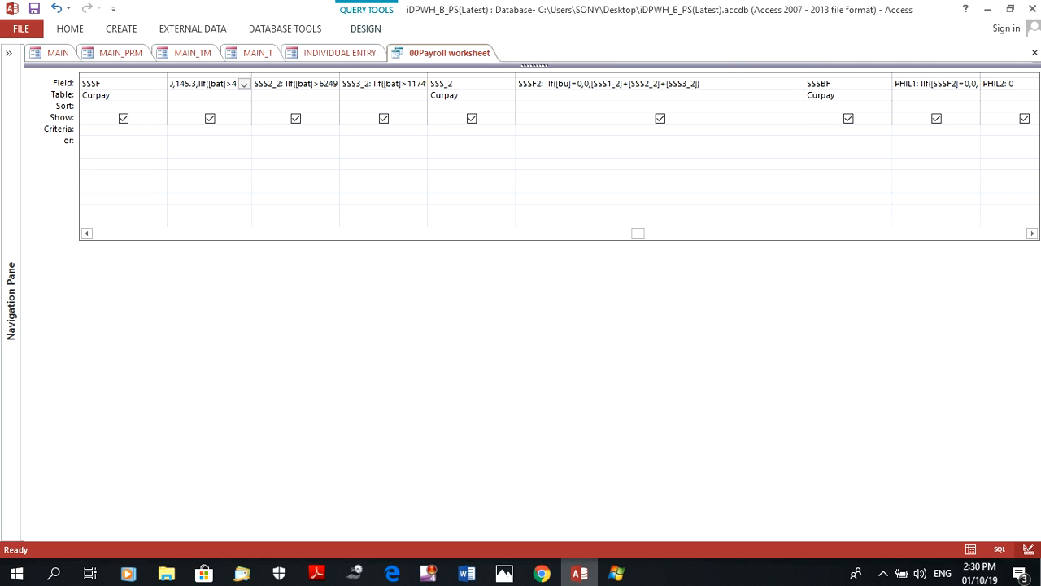
left_click(659, 75)
left_click_drag(592, 83, 701, 83)
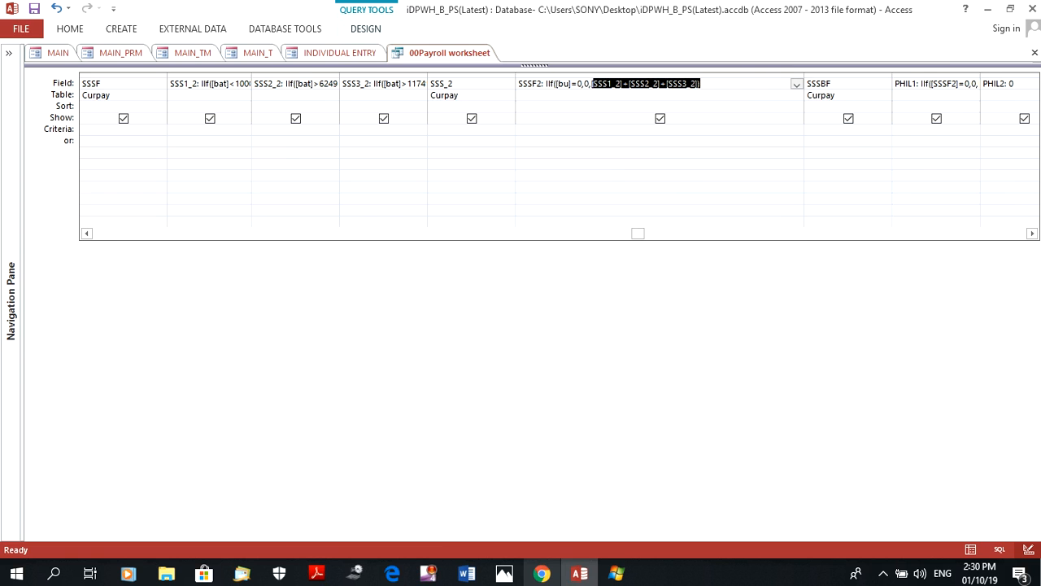
Switch to Chrome and bring up the SSS contribution table image instead of the YouTube video
left_click(541, 573)
left_click(298, 311)
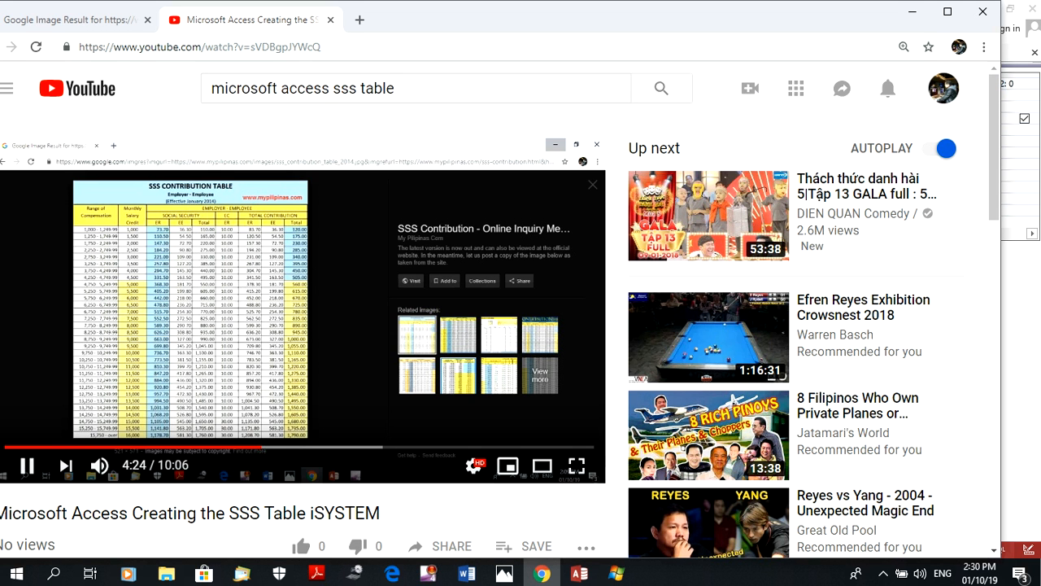
left_click(71, 20)
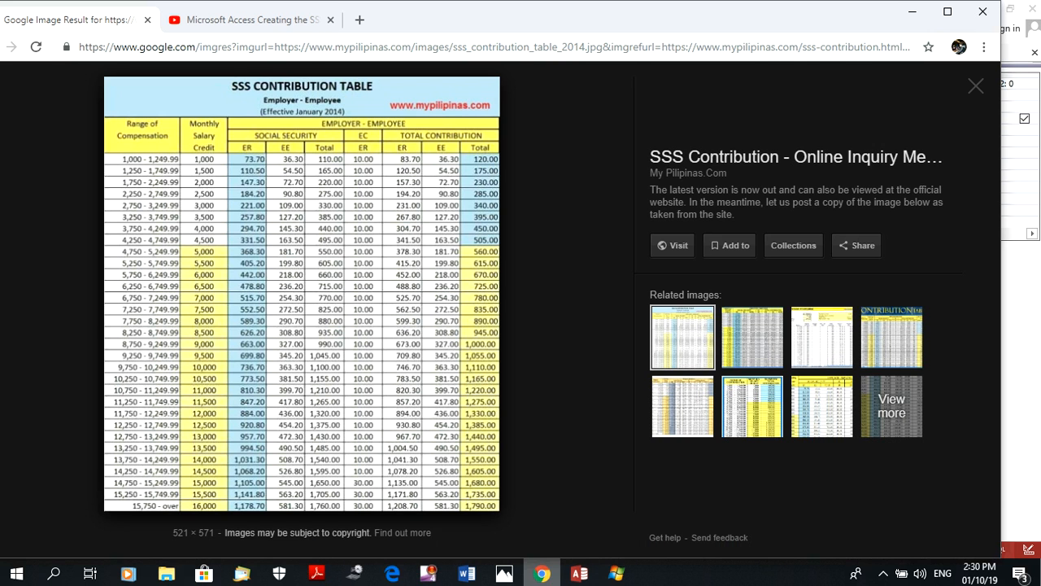
Return to Access, widen the SSS2_2 column to show its IIf conditions, and select the column
left_click(579, 573)
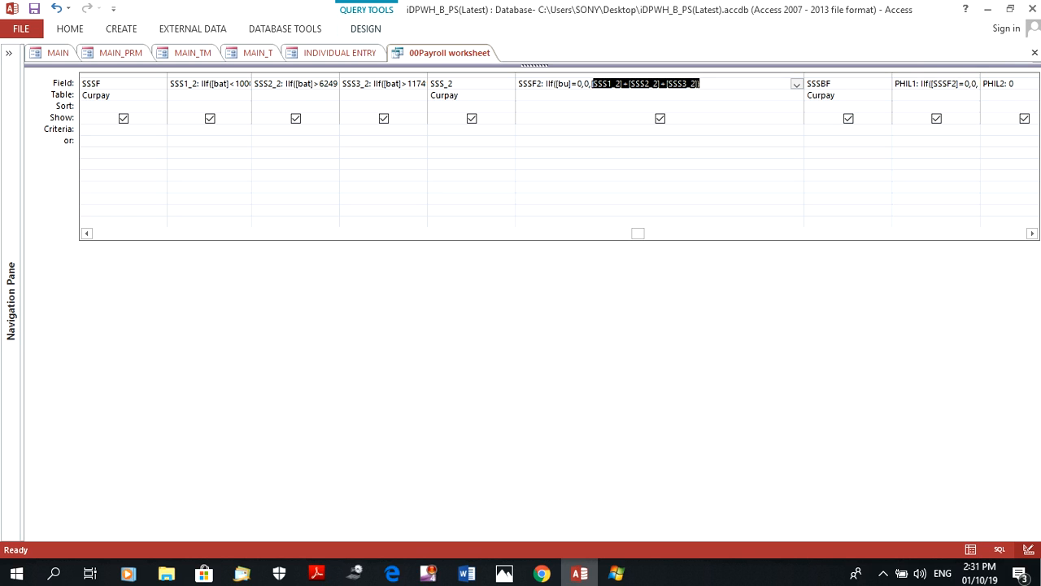
left_click_drag(339, 75, 886, 118)
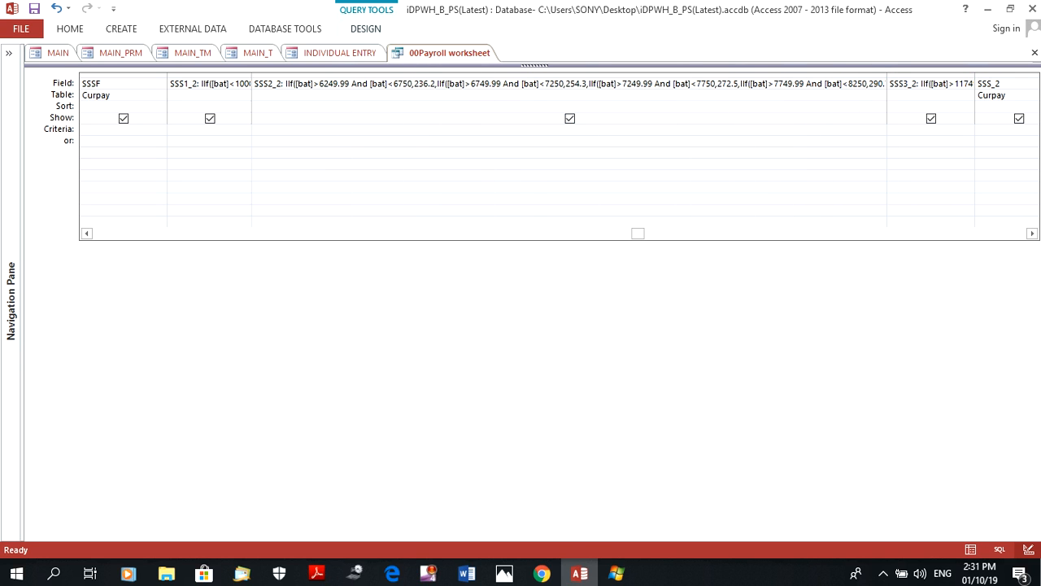
left_click(569, 75)
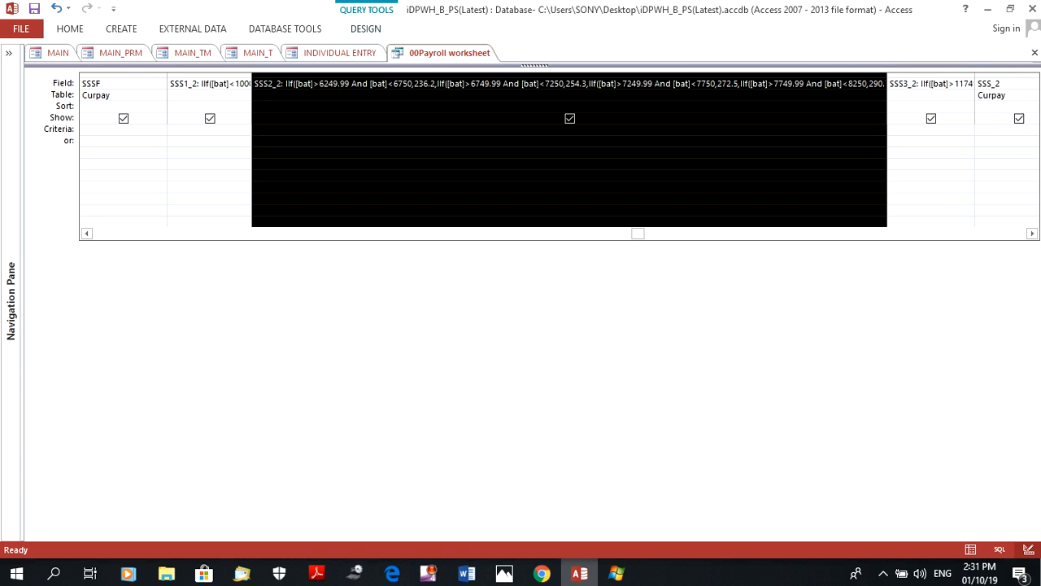
Highlight the SSS2_2 expression through to its end and read its [bat] range conditions back toward the beginning
left_click_drag(319, 84, 525, 99)
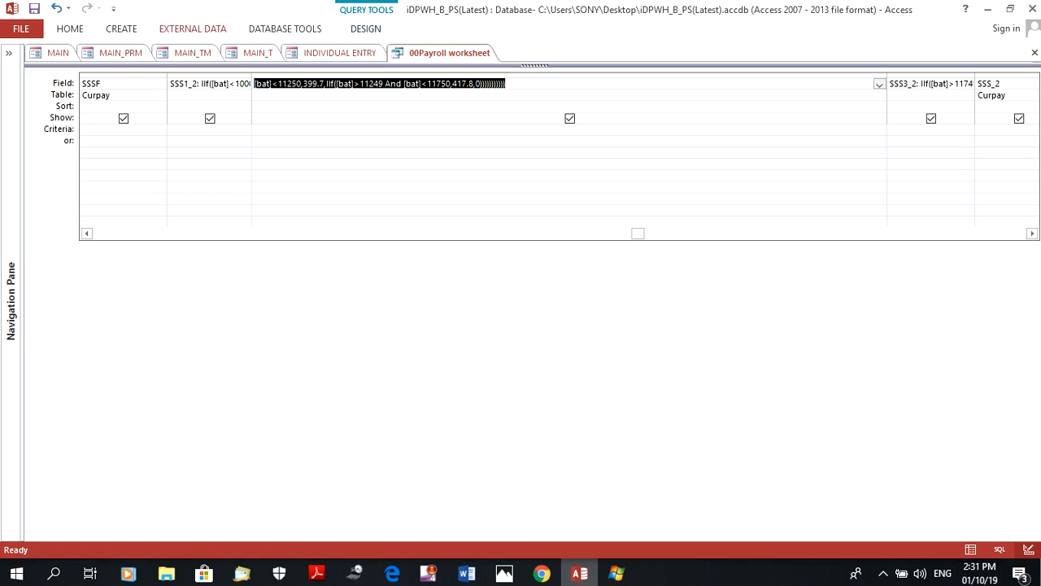
left_click(270, 84)
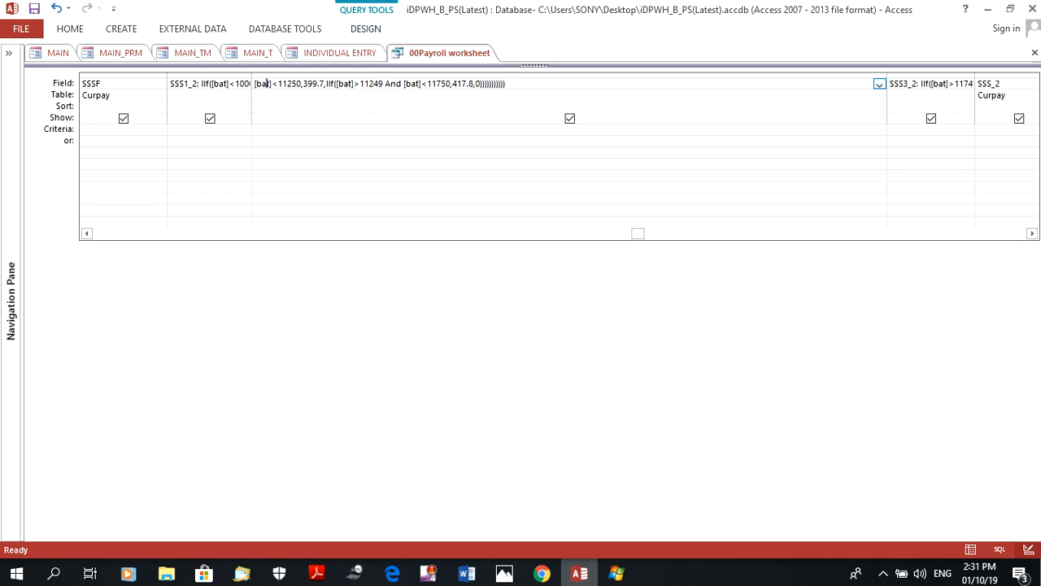
key("Left")
key("Left")
key("Left")
key("Left")
key("Left")
key("Left")
key("Left")
key("Left")
key("Left")
key("Left")
key("Left")
key("Left")
key("Left")
key("Left")
key("Left")
key("Left")
key("Left")
key("Left")
key("Left")
key("Left")
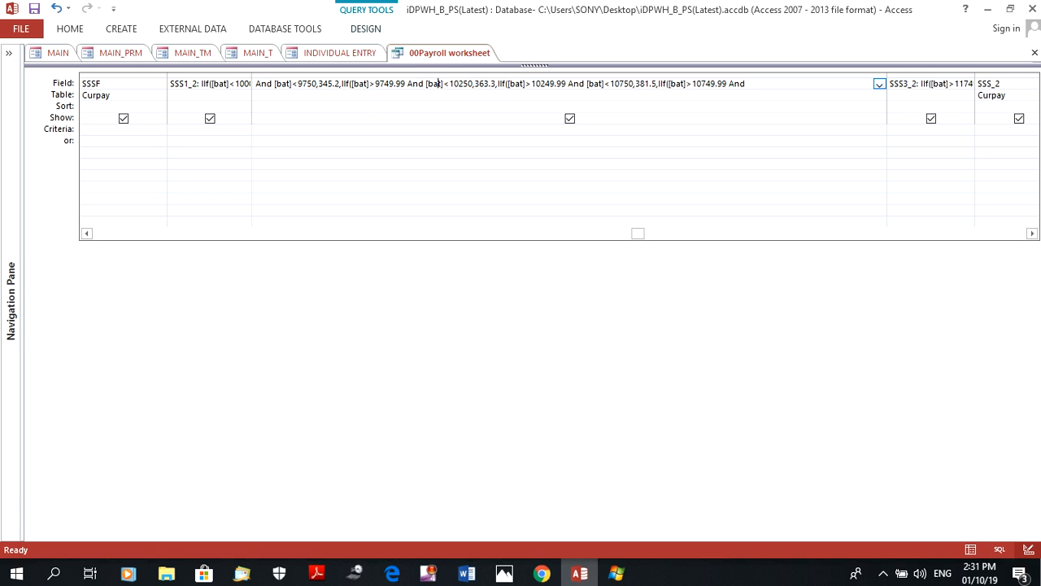
key("Left")
key("Left")
key("Left")
key("Left")
key("Left")
key("Left")
key("Left")
key("Left")
key("Left")
key("Left")
key("Left")
key("Left")
key("Left")
key("Left")
key("Left")
key("Left")
key("Left")
key("Left")
key("Left")
key("Left")
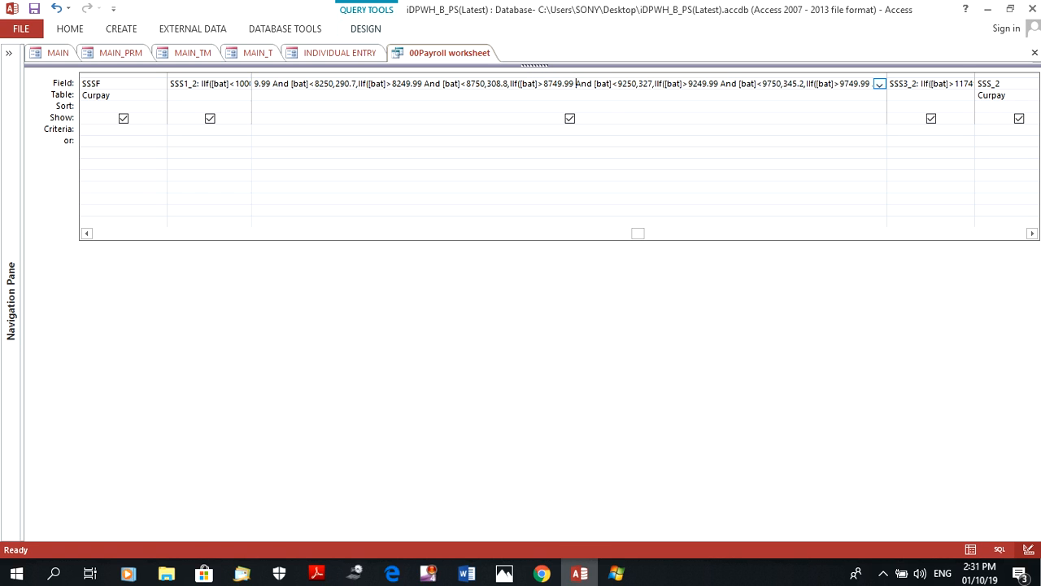
key("Left")
key("Left")
key("Left")
key("Left")
key("Left")
key("Left")
key("Left")
key("Left")
key("Left")
key("Left")
key("Left")
key("Left")
key("Left")
key("Left")
key("Left")
key("Left")
key("Left")
key("Left")
key("Left")
key("Left")
key("Left")
key("Left")
key("Left")
key("Left")
key("Left")
key("Left")
key("Left")
key("Left")
key("Left")
key("Left")
key("Left")
key("Left")
key("Left")
key("Left")
key("Left")
key("Left")
key("Left")
key("Left")
key("Left")
key("Left")
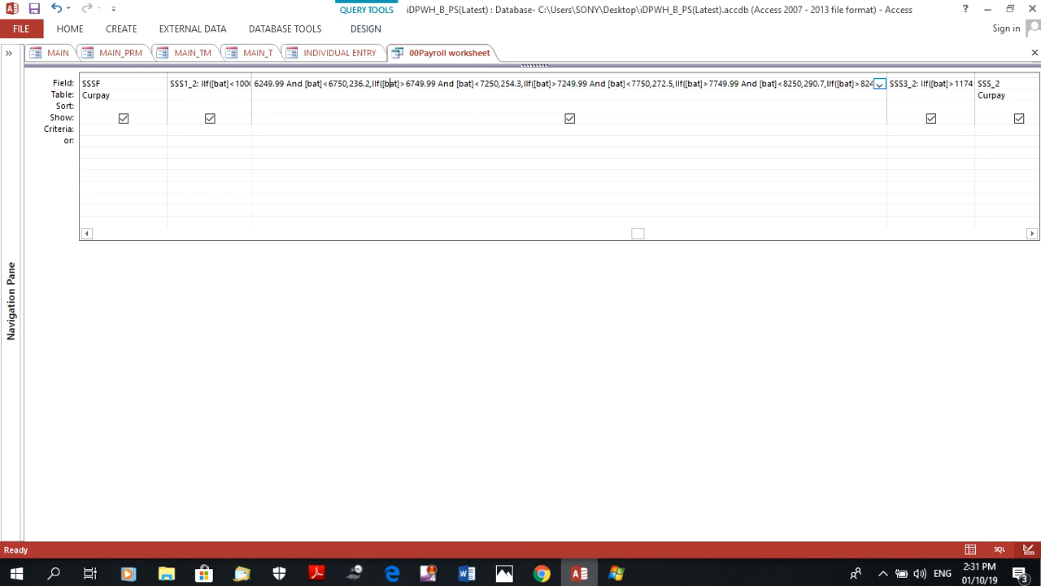
key("Left")
key("Left")
key("Left")
key("Left")
key("Left")
key("Left")
key("Left")
key("Left")
key("Left")
key("Left")
key("Left")
key("Left")
key("Left")
key("Left")
key("Left")
key("Left")
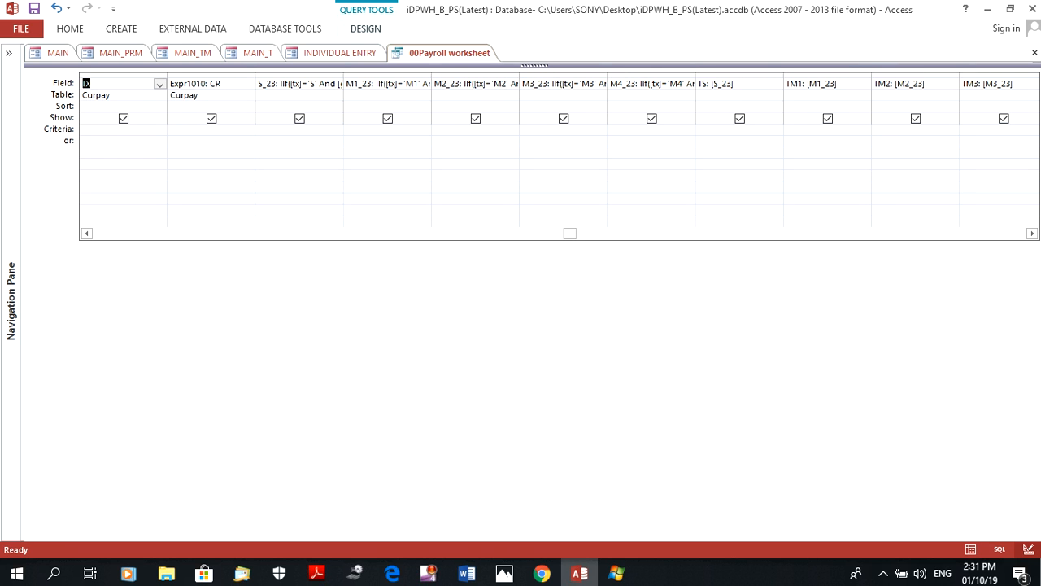
Step through the payroll worksheet query's fields from TX past the tax and SSS columns to the SSS2_2 expression
key("Right")
key("Right")
key("Right")
key("Right")
key("Right")
key("Right")
key("Right")
key("Right")
key("Right")
key("Right")
key("Right")
key("Right")
key("Right")
key("Right")
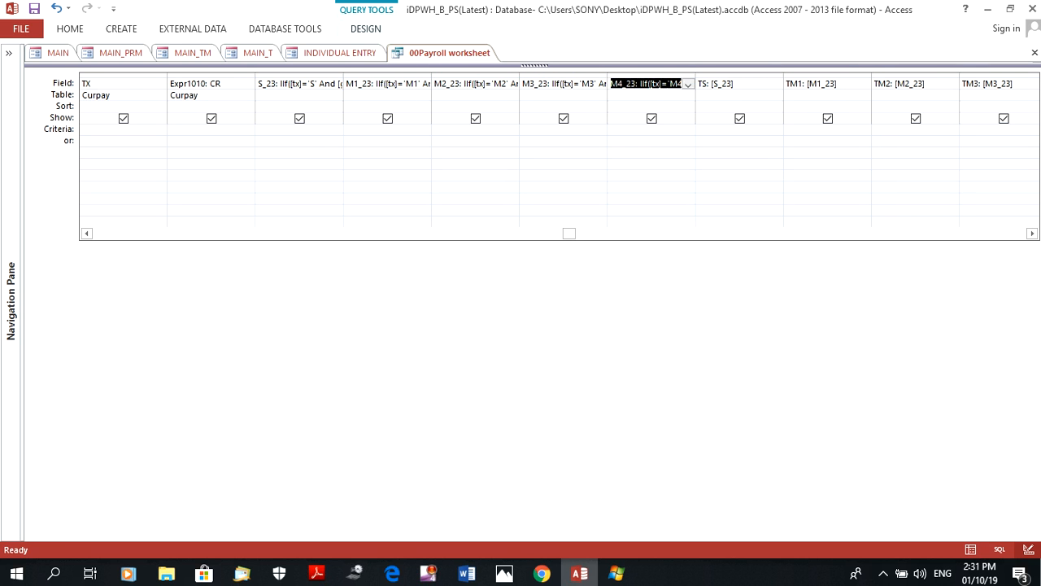
key("Right")
key("Right")
key("Right")
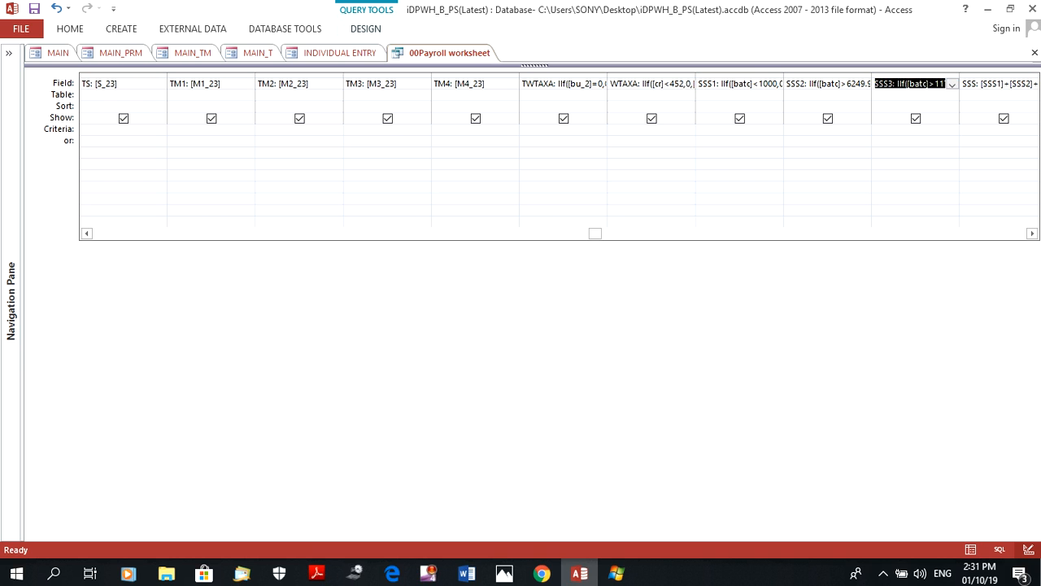
key("Right")
key("Left")
key("Right")
key("Right")
key("Right")
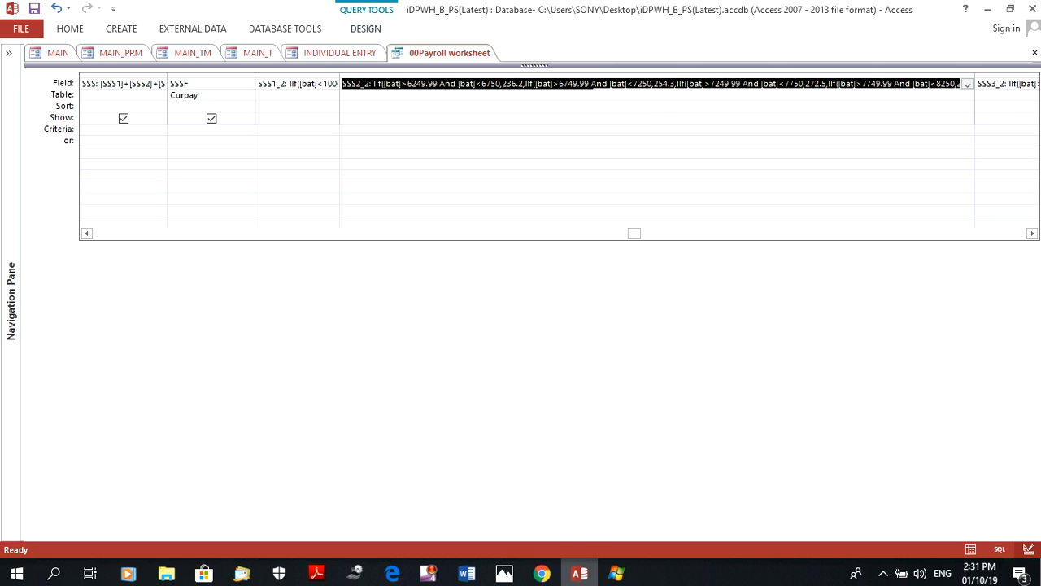
Bring the start of the SSS2_2 expression into view, check the SSS contribution table in Chrome, and return to the expression in Access
left_click(1032, 233)
left_click(1032, 233)
left_click(1032, 234)
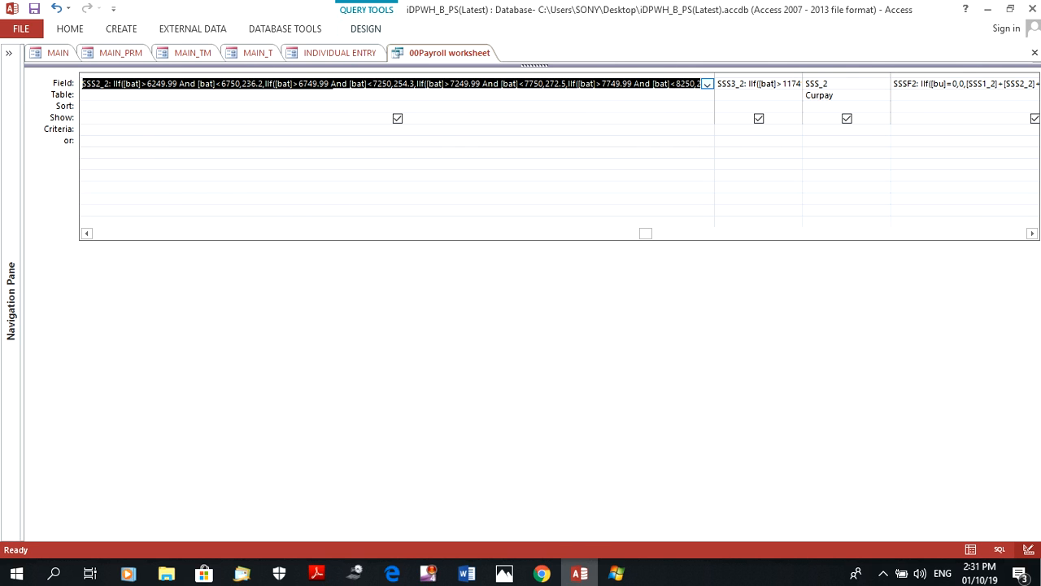
left_click(109, 83)
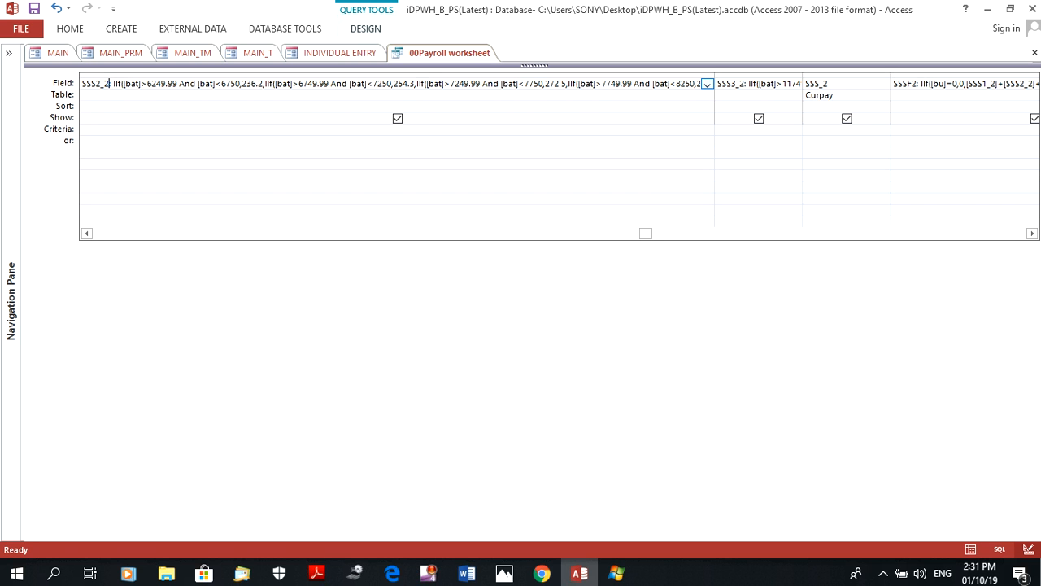
left_click(542, 574)
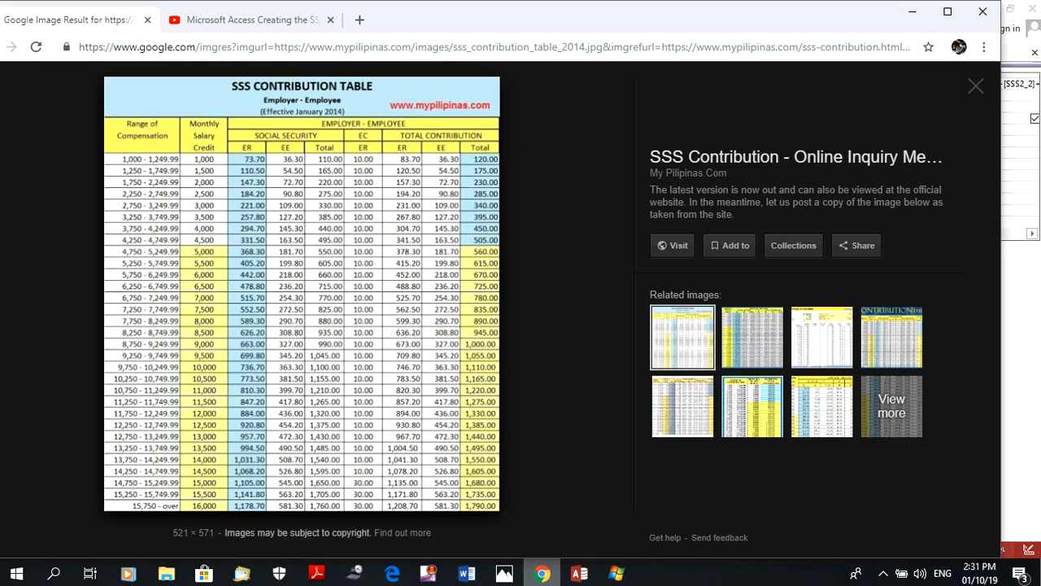
left_click(579, 573)
left_click(109, 84)
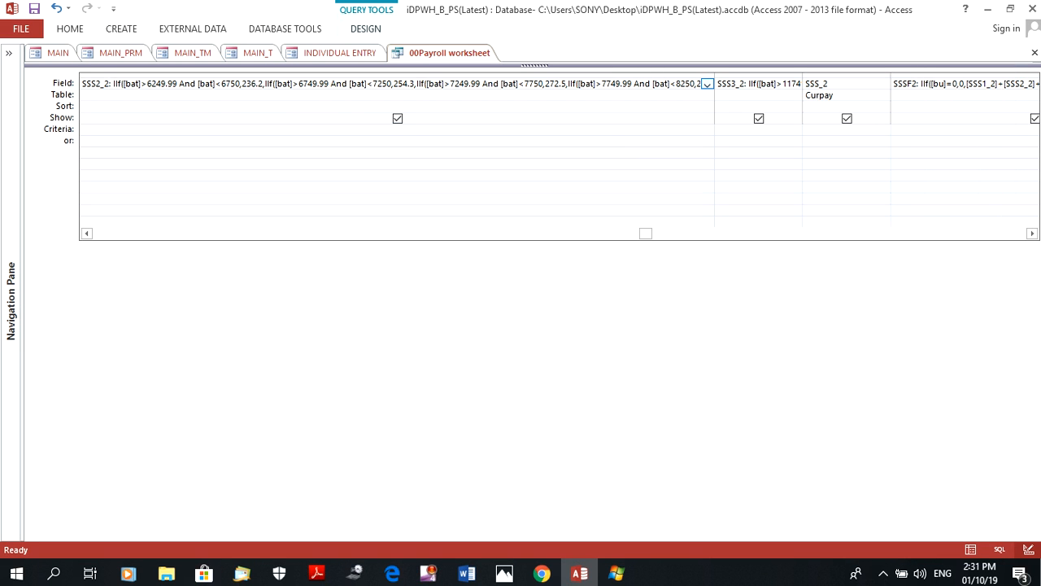
Highlight the 6249.99 And [bat]<6750 range in SSS2_2 and compare it with the contribution table in Chrome, returning to Access
left_click_drag(147, 83, 243, 84)
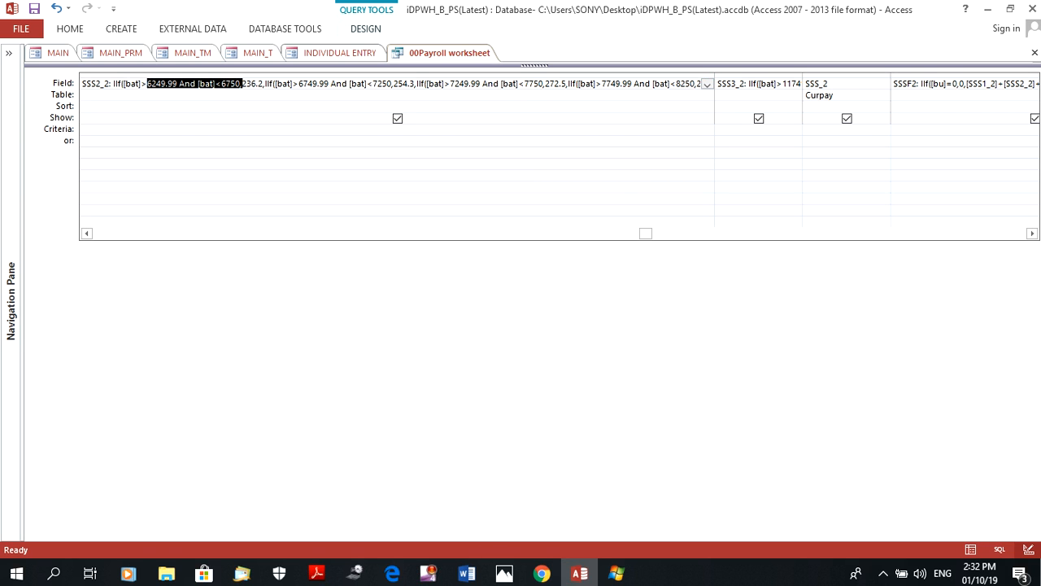
left_click(541, 573)
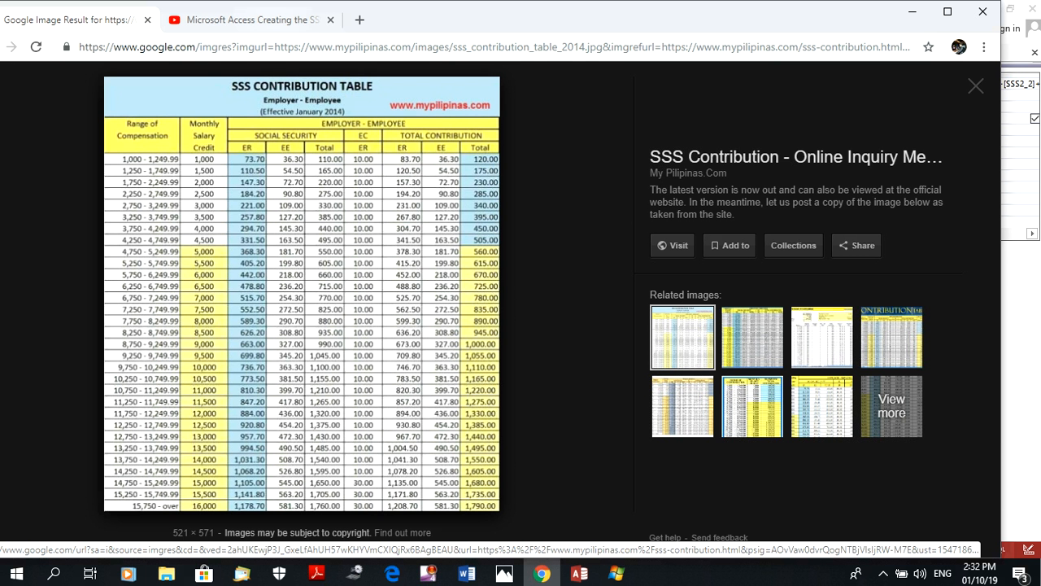
left_click(579, 573)
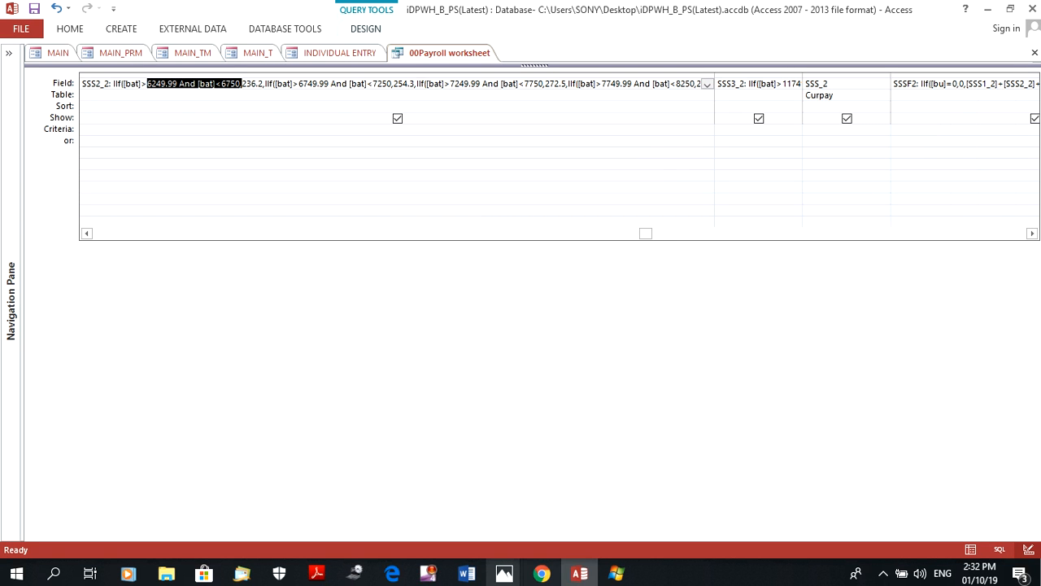
left_click(541, 574)
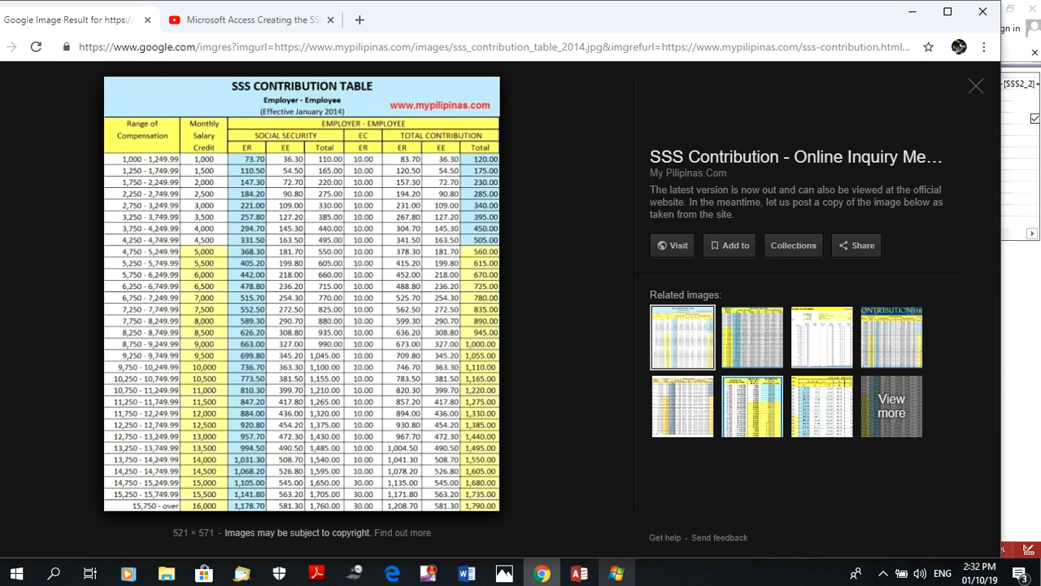
left_click(579, 573)
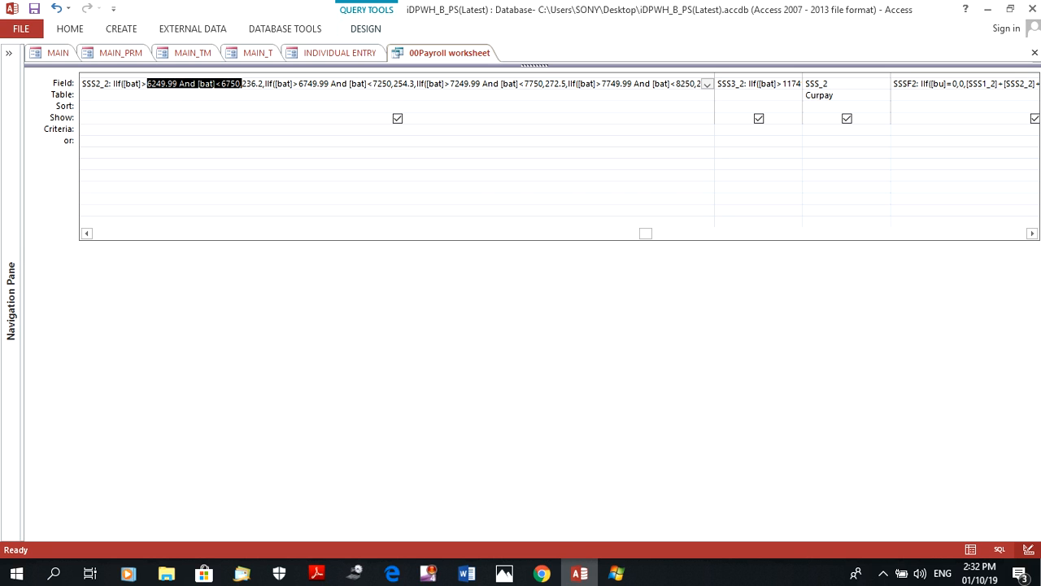
Narrow the SSS2_2 column so the neighbouring SSS fields fit alongside it in the query grid
left_click_drag(714, 75, 204, 75)
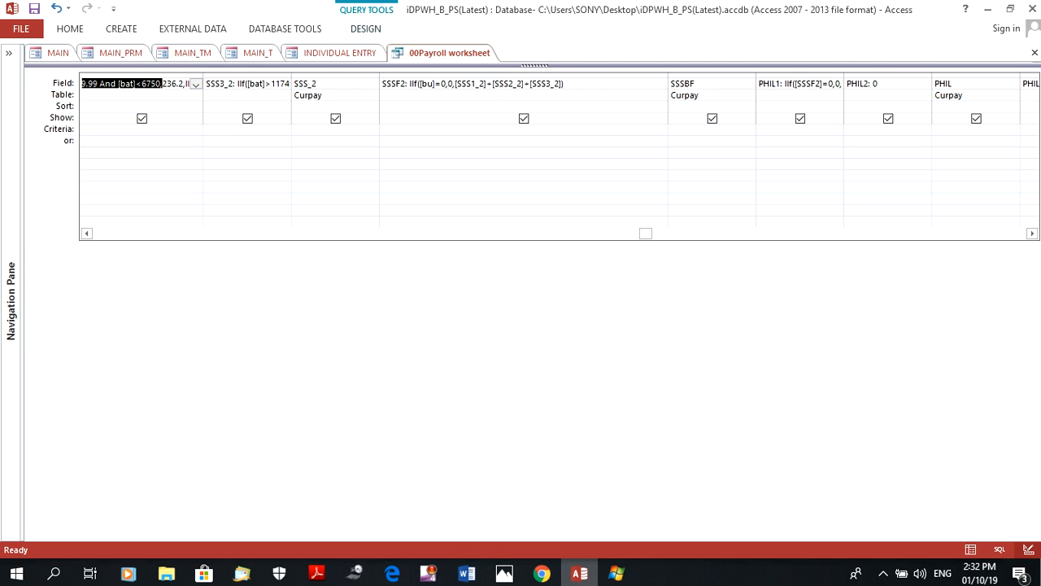
left_click_drag(202, 74, 155, 73)
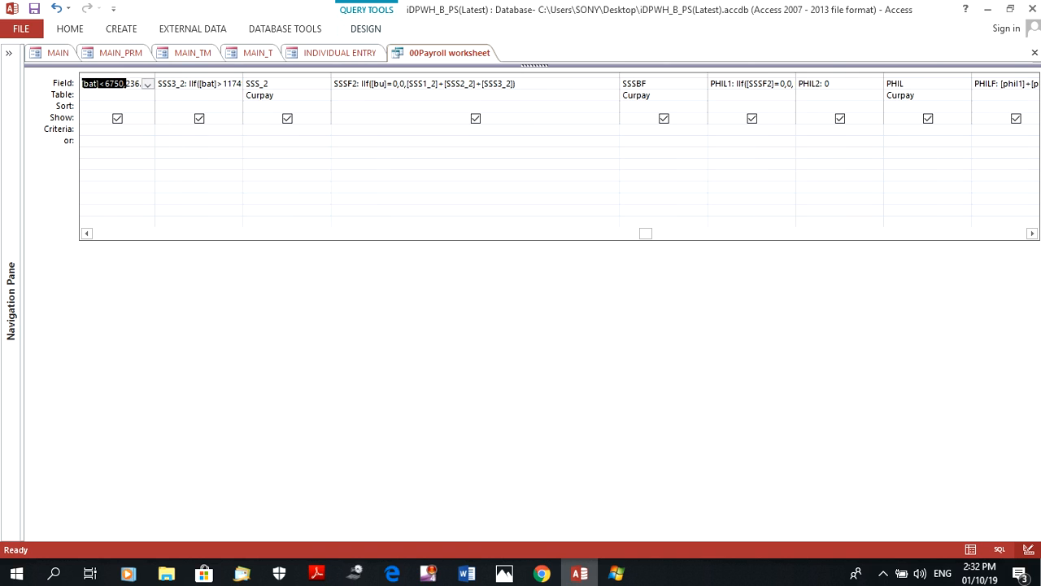
left_click(87, 233)
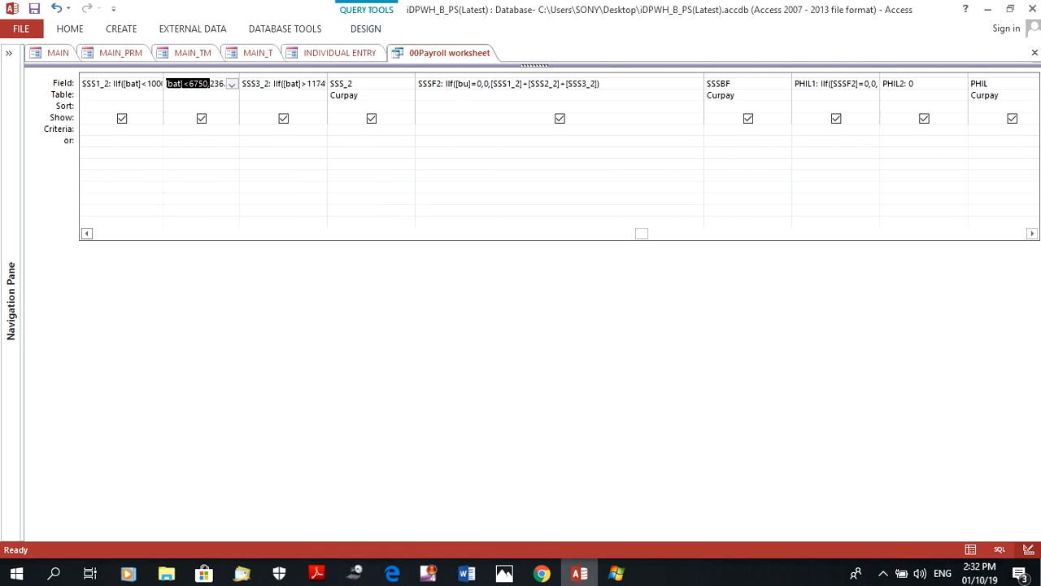
left_click(86, 233)
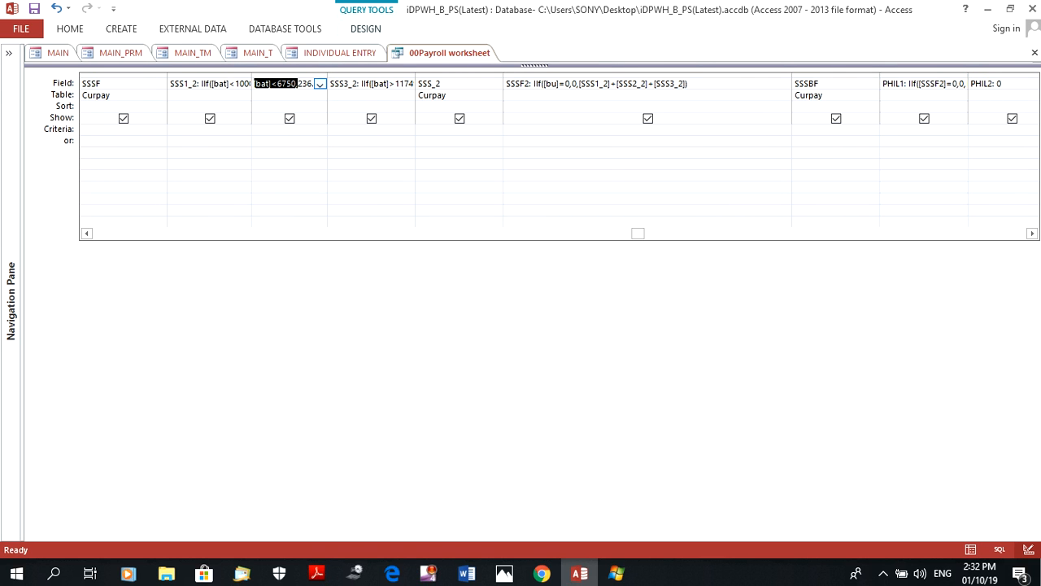
Go back to the earlier tax fields and step through the SSS columns up to the SSS3_2 expression
key("Left")
key("Left")
key("Left")
key("Left")
key("Left")
key("Left")
key("Left")
key("Left")
key("Left")
key("Left")
key("Left")
key("Left")
key("Left")
key("Left")
key("Left")
key("Left")
key("ctrl+Home")
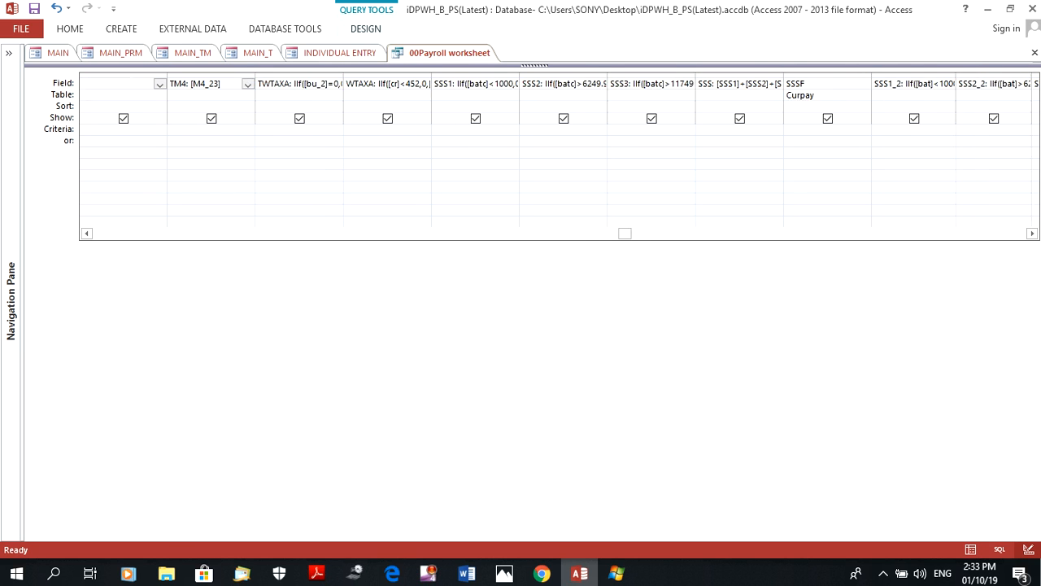
key("Right")
key("Right")
key("Right")
key("Right")
key("Right")
key("Right")
key("Right")
key("Right")
key("Right")
key("Right")
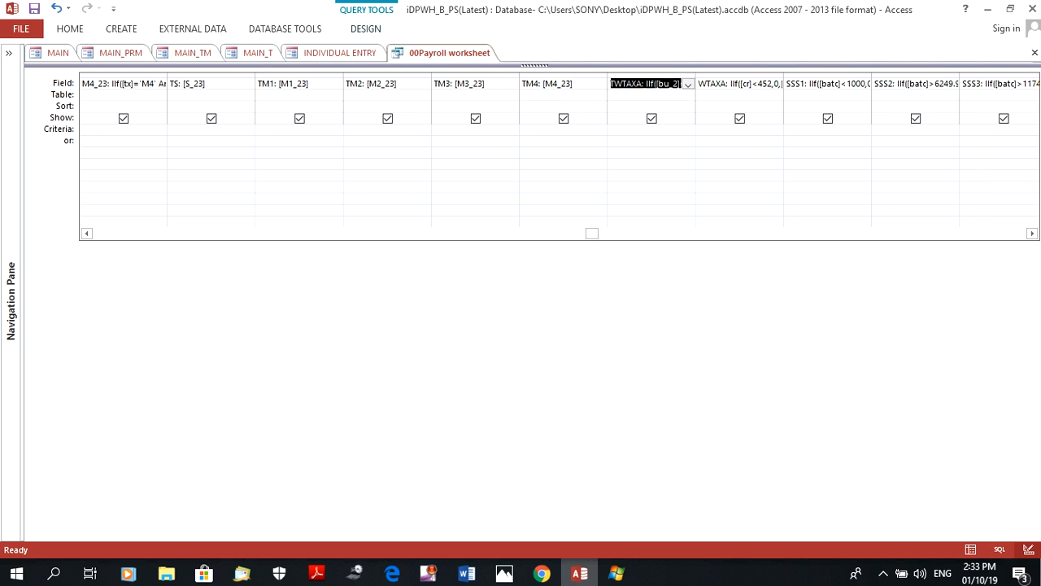
key("Right")
key("Right")
key("Right")
key("Right")
key("Right")
key("Right")
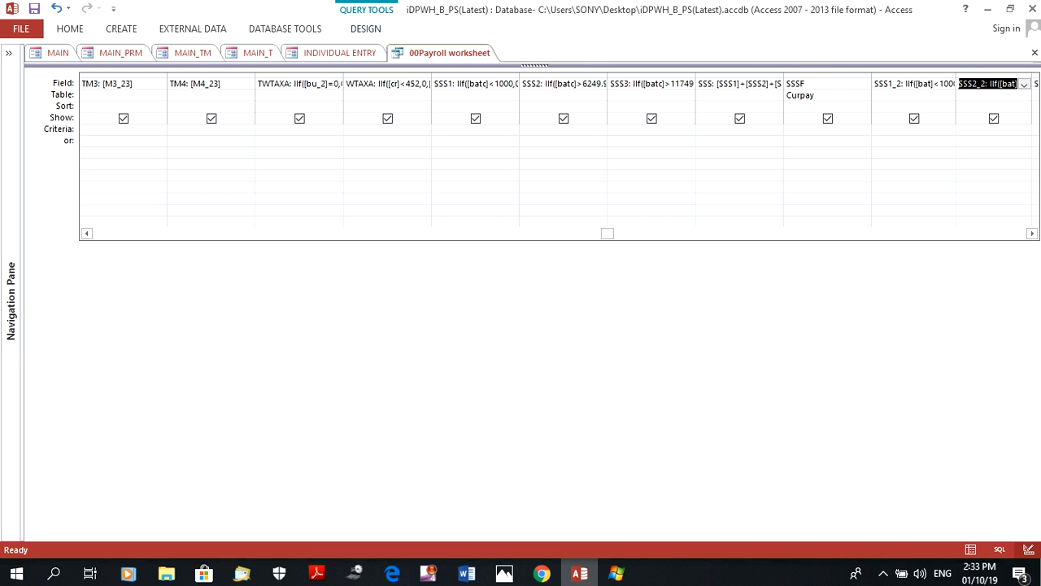
key("Left")
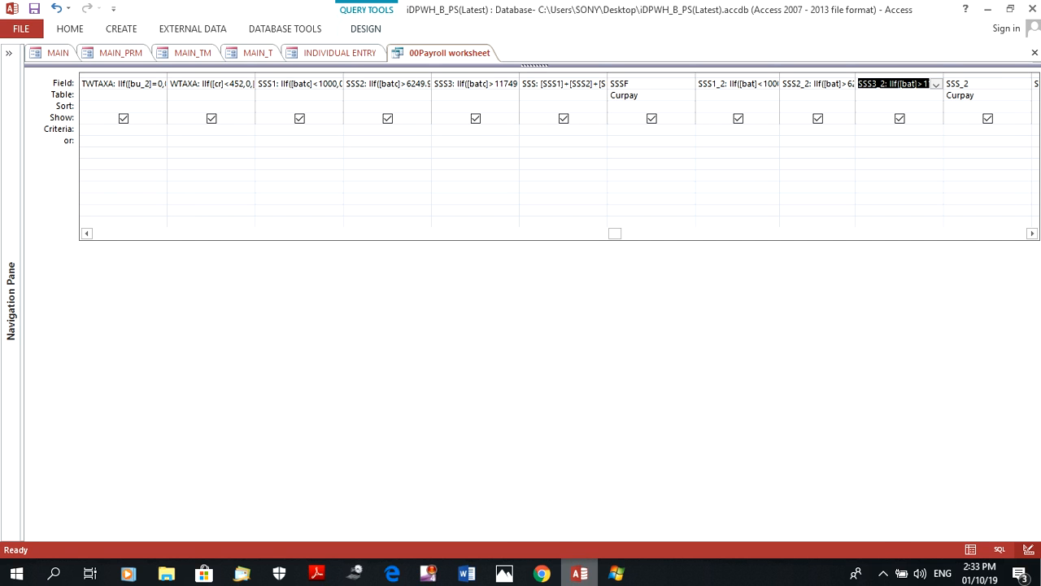
Glance at Chrome, view the SSSF2 deduction field on the INDIVIDUAL ENTRY form in Access, and return to the 00Payroll worksheet query
left_click(542, 573)
left_click(579, 573)
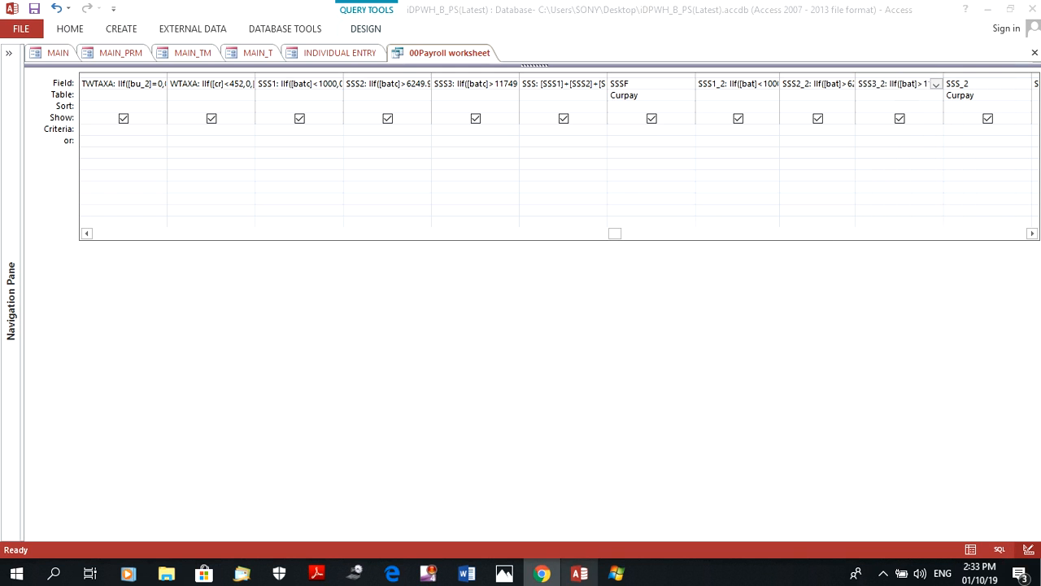
left_click(340, 53)
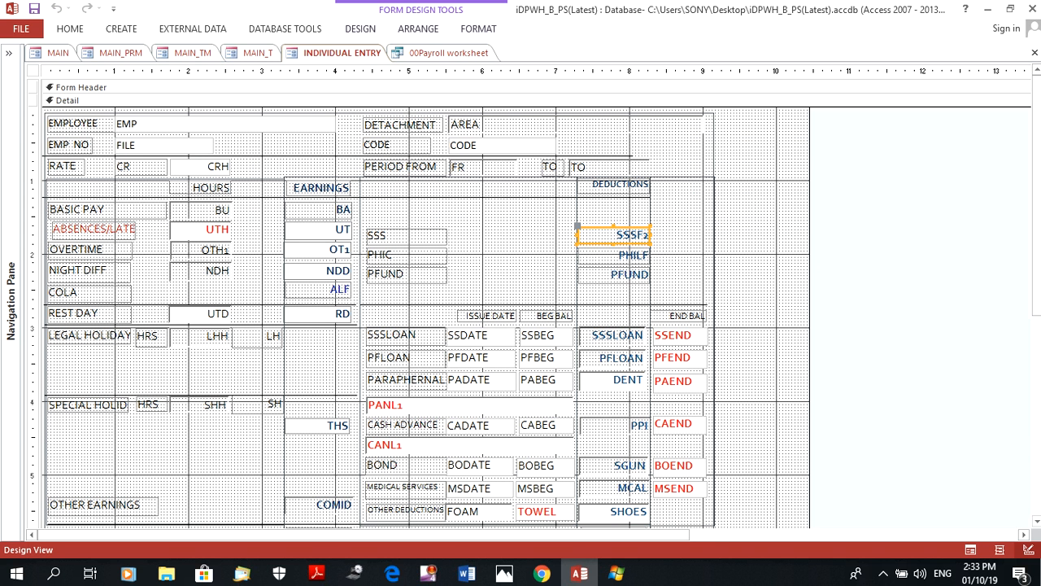
left_click(449, 52)
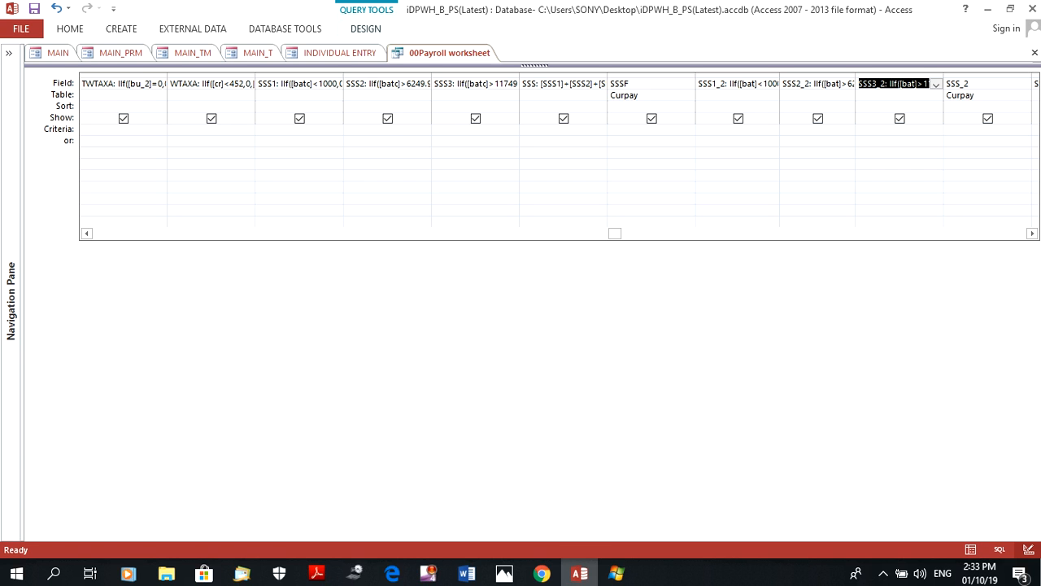
Switch to the CATALINA document in Word to show the "How to build and update SSS Table" page, and return to Access
mouse_move(541, 573)
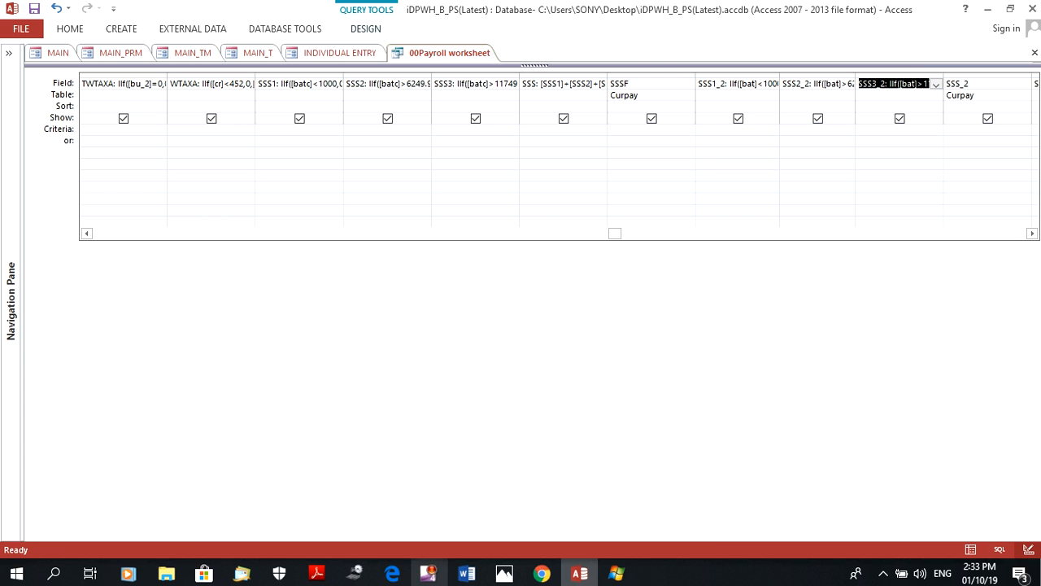
left_click(466, 574)
left_click(466, 500)
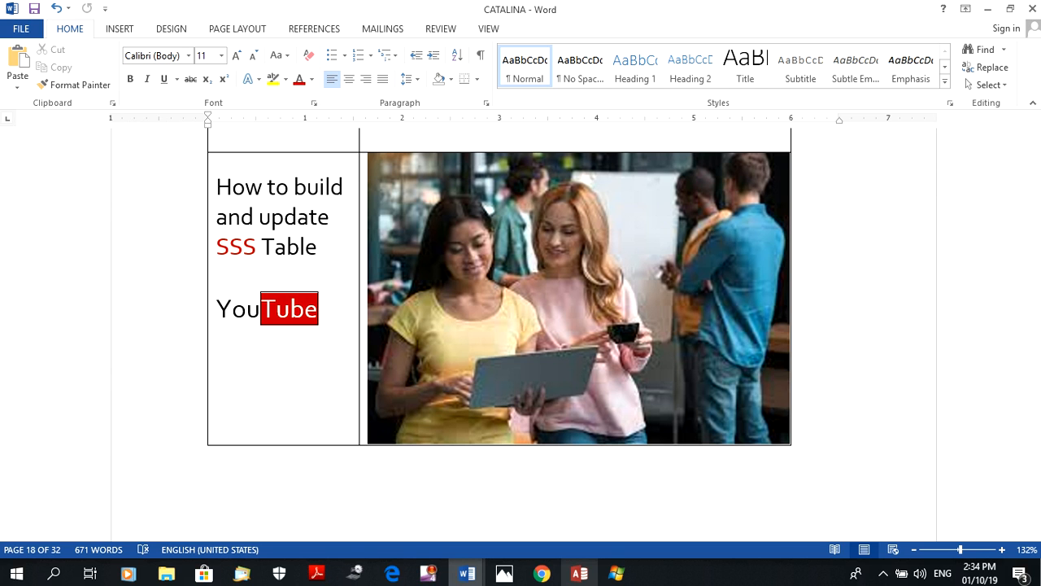
left_click(579, 574)
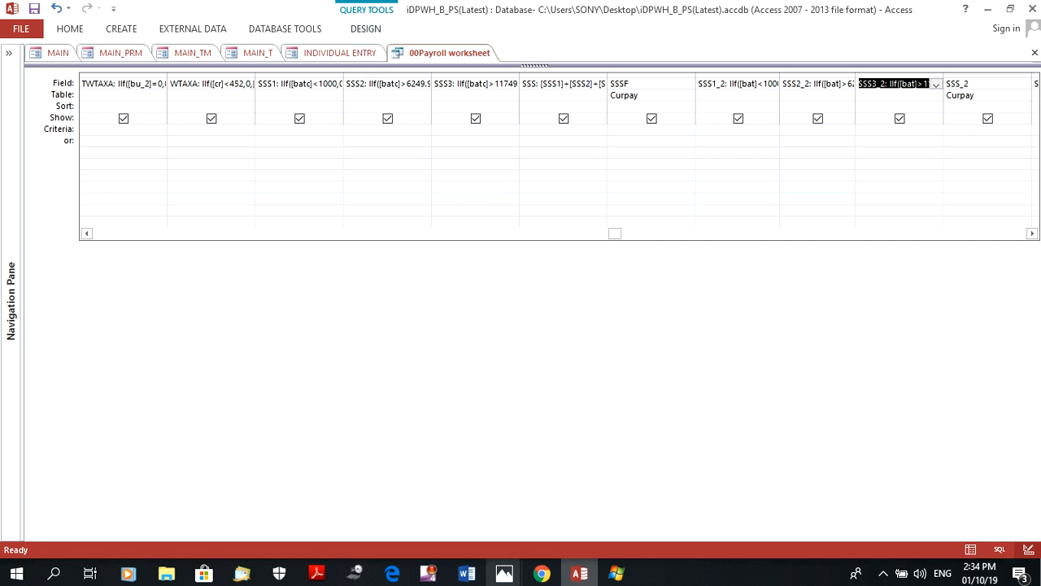
Show the SSS contribution table in Chrome once more, and switch to the CATALINA document's THANK YOU page in Word
left_click(542, 573)
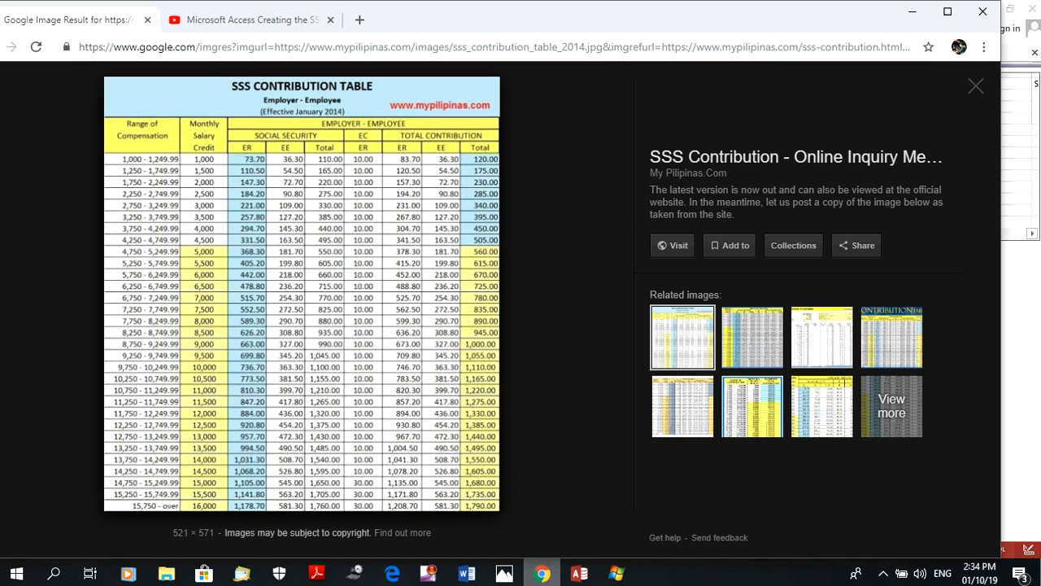
mouse_move(466, 574)
left_click(529, 521)
scroll(520, 325, "down", 5)
scroll(523, 319, "down", 5)
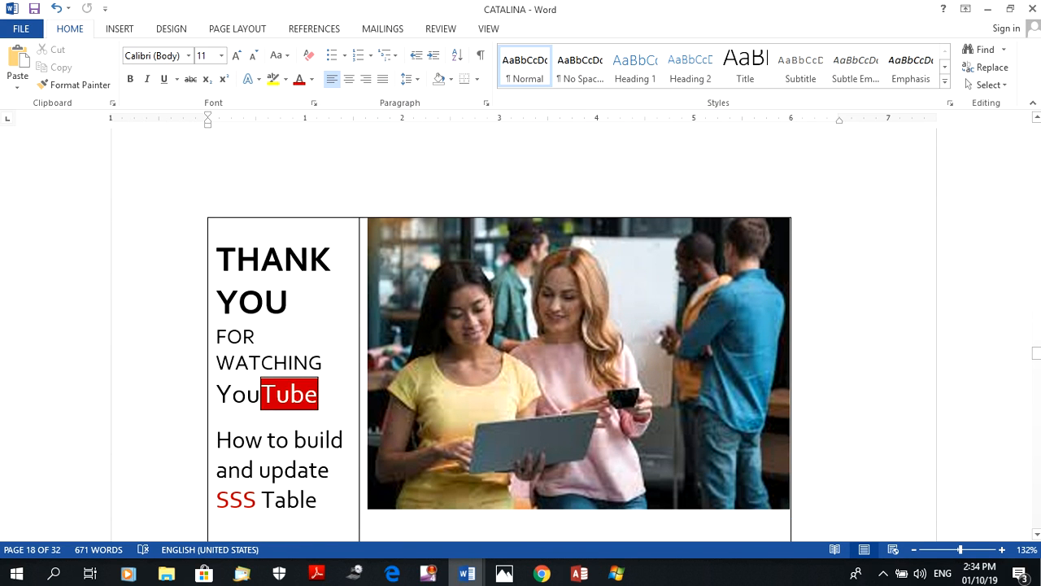